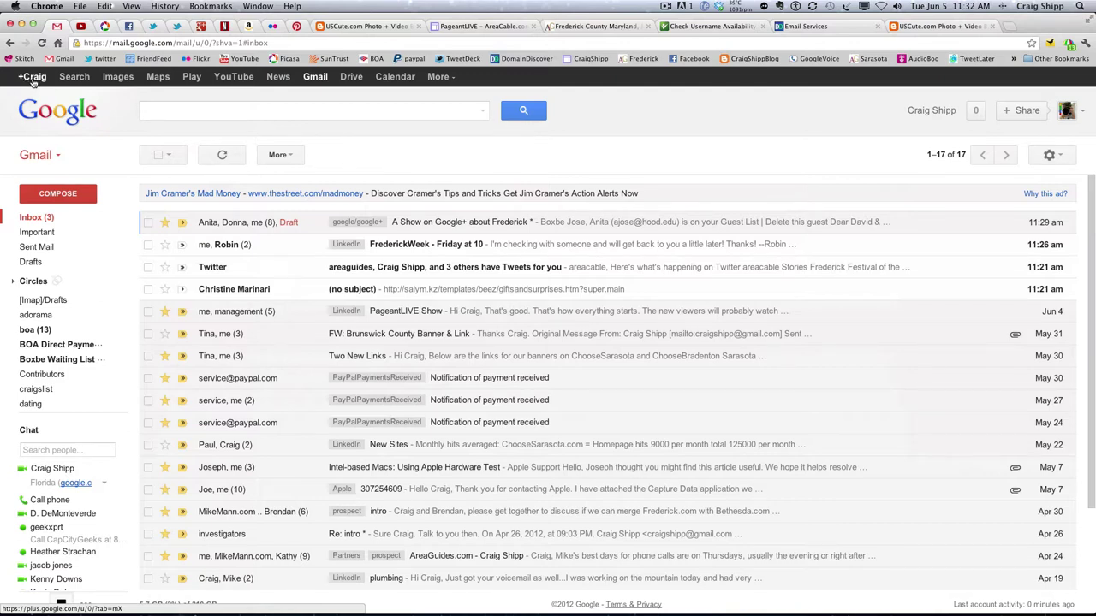
Step: Open Google+ in a new tab from the Google bar and scroll through the home stream
{"action": "left_click", "coordinate": [32, 78]}
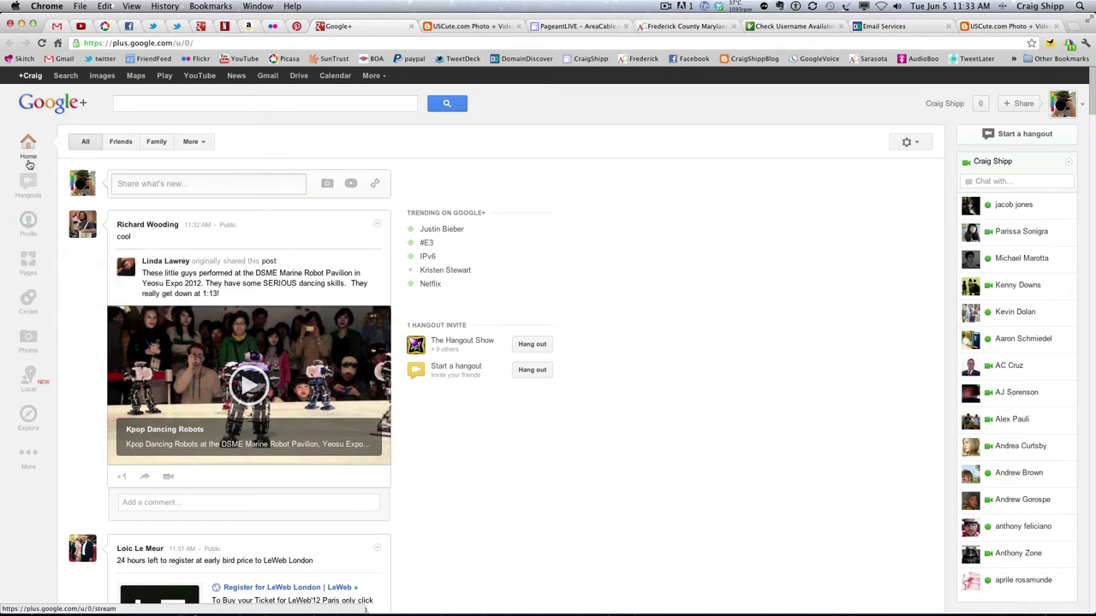
{"action": "mouse_move", "coordinate": [25, 265]}
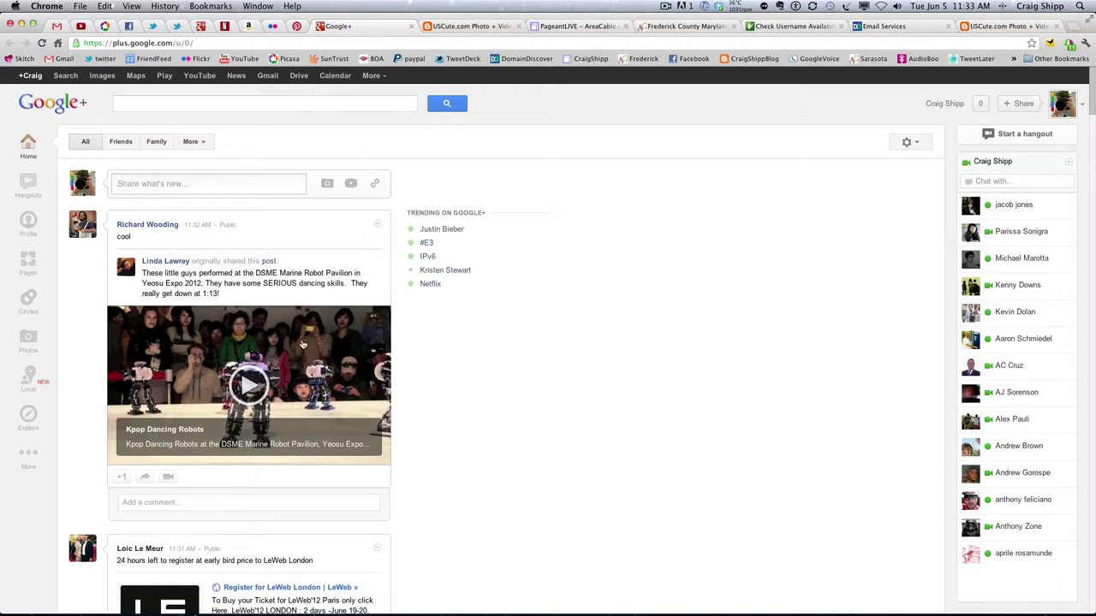
{"action": "scroll", "coordinate": [301, 339], "scroll_direction": "down", "scroll_amount": 4}
{"action": "scroll", "coordinate": [301, 340], "scroll_direction": "down", "scroll_amount": 9}
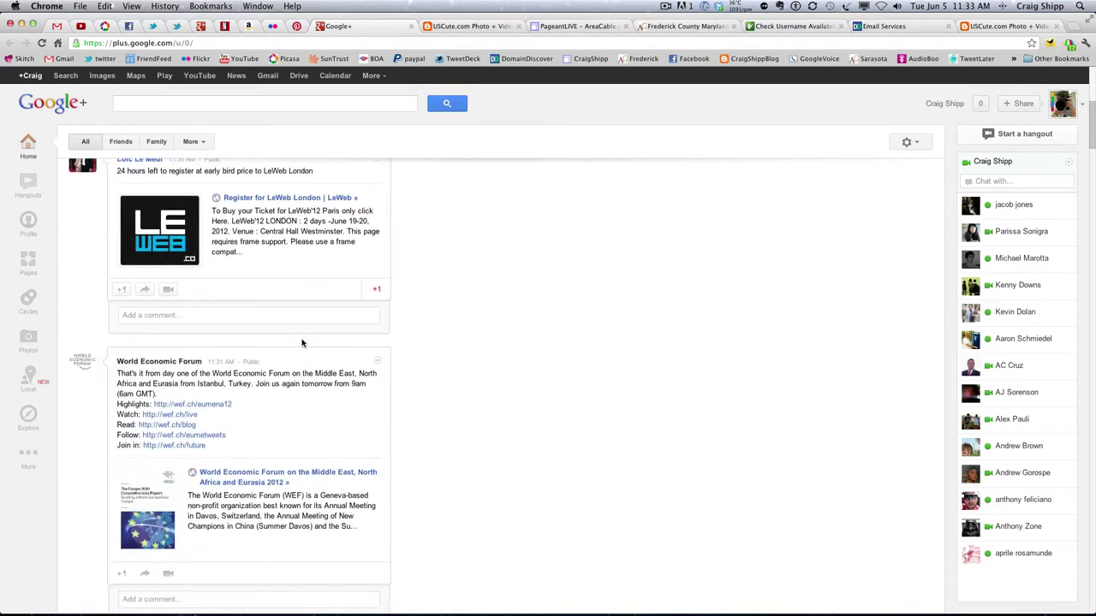
{"action": "scroll", "coordinate": [301, 339], "scroll_direction": "down", "scroll_amount": 2}
{"action": "scroll", "coordinate": [301, 341], "scroll_direction": "up", "scroll_amount": 12}
{"action": "scroll", "coordinate": [302, 343], "scroll_direction": "up", "scroll_amount": 2}
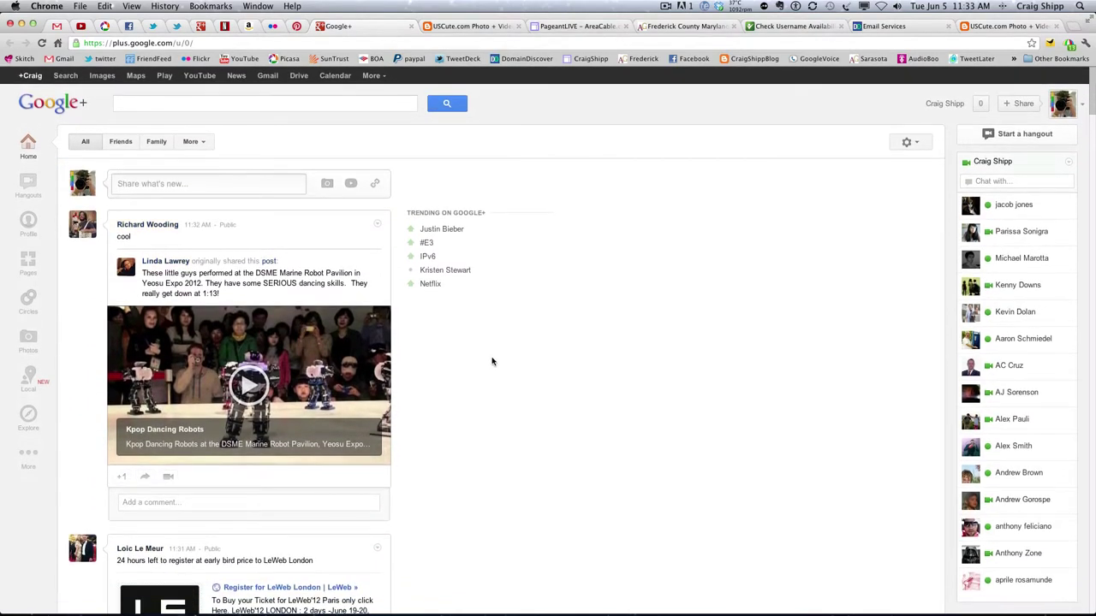
Step: Go to your own profile page and select its web address in the address bar
{"action": "left_click", "coordinate": [28, 222]}
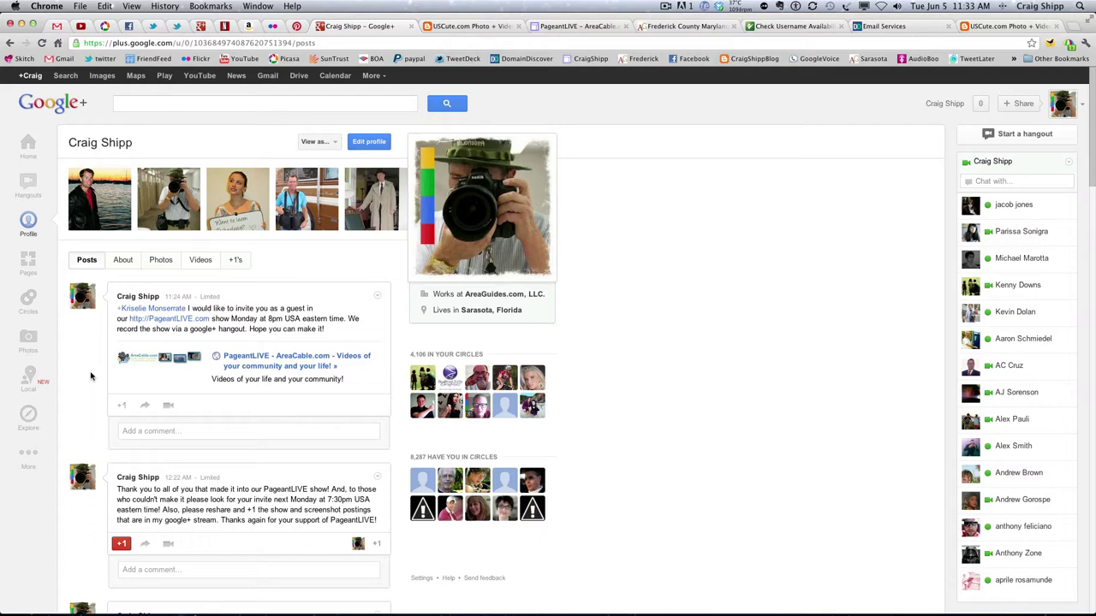
{"action": "left_click", "coordinate": [183, 43]}
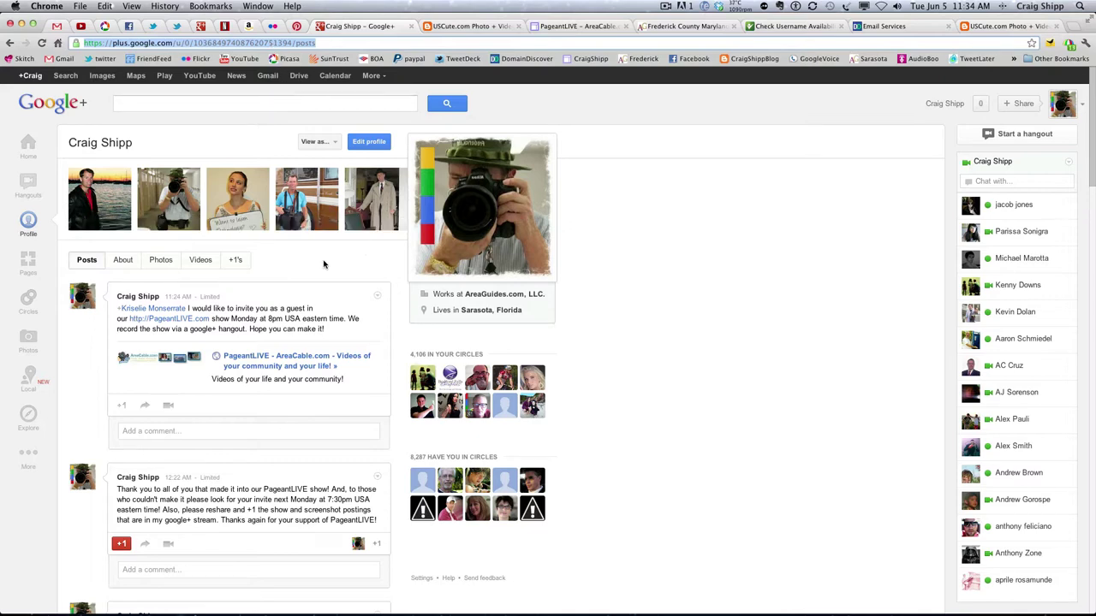
Step: Browse the profile's About details, then switch the profile into edit mode
{"action": "left_click", "coordinate": [124, 262]}
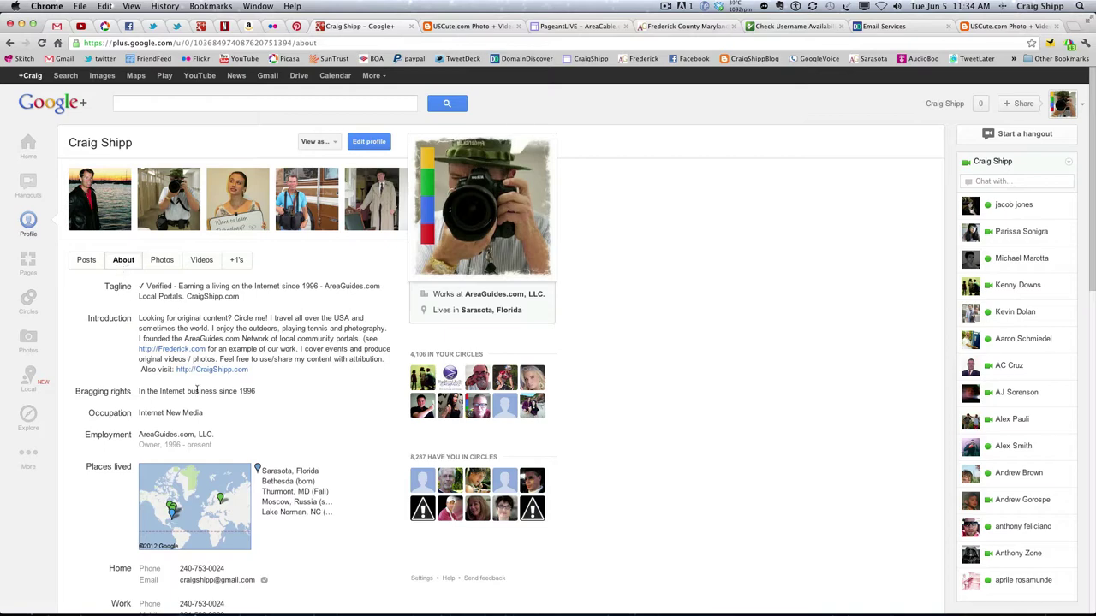
{"action": "scroll", "coordinate": [317, 406], "scroll_direction": "down", "scroll_amount": 2}
{"action": "scroll", "coordinate": [317, 406], "scroll_direction": "down", "scroll_amount": 5}
{"action": "scroll", "coordinate": [317, 406], "scroll_direction": "up", "scroll_amount": 6}
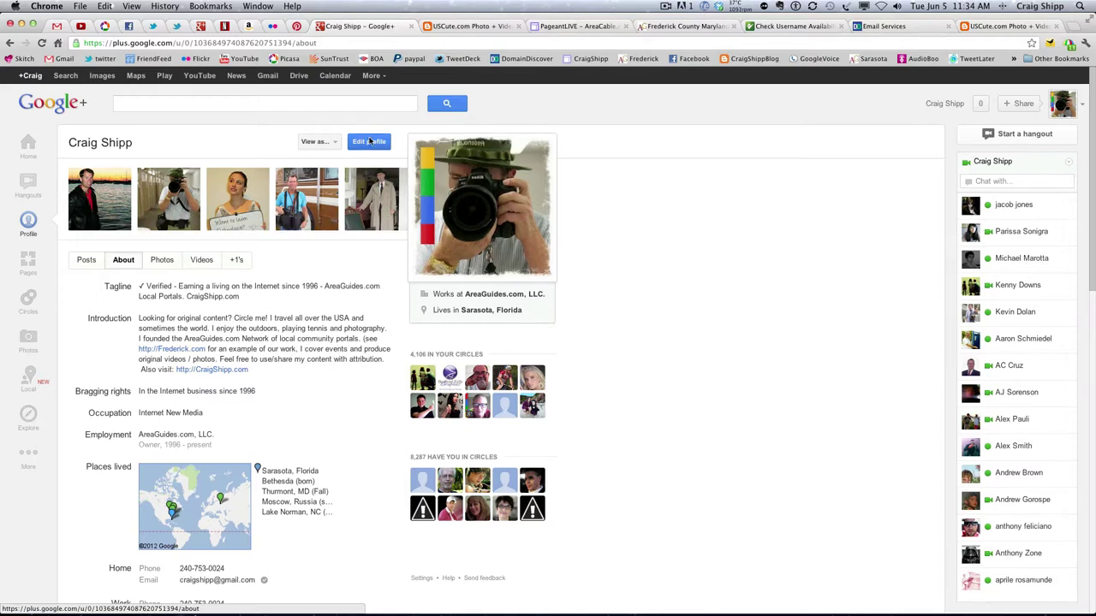
{"action": "left_click", "coordinate": [370, 142]}
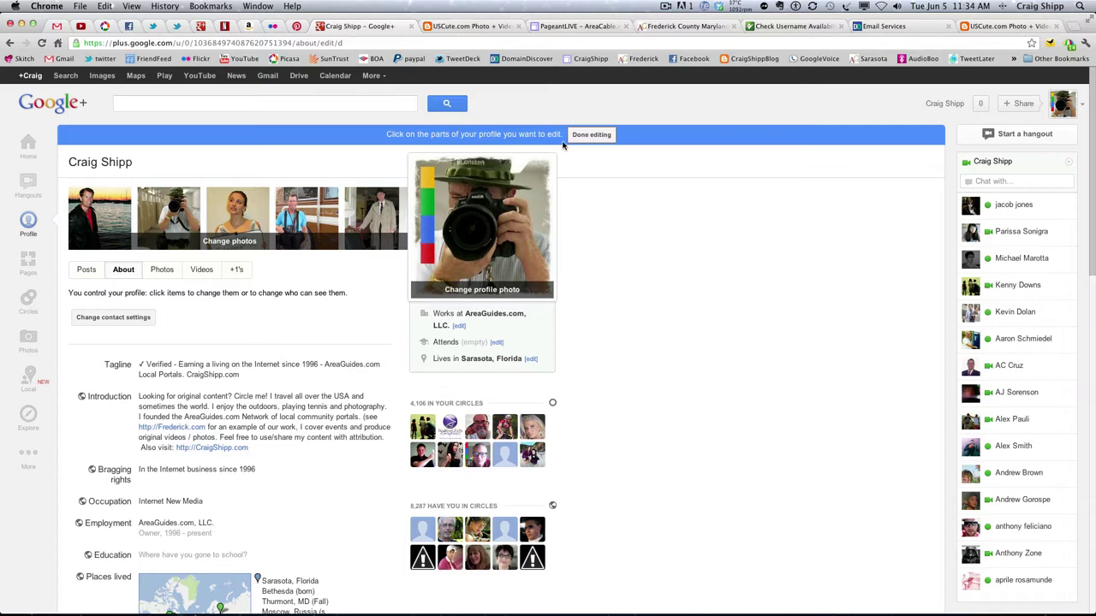
Step: Finish editing so the About tab returns to normal view
{"action": "left_click", "coordinate": [587, 134]}
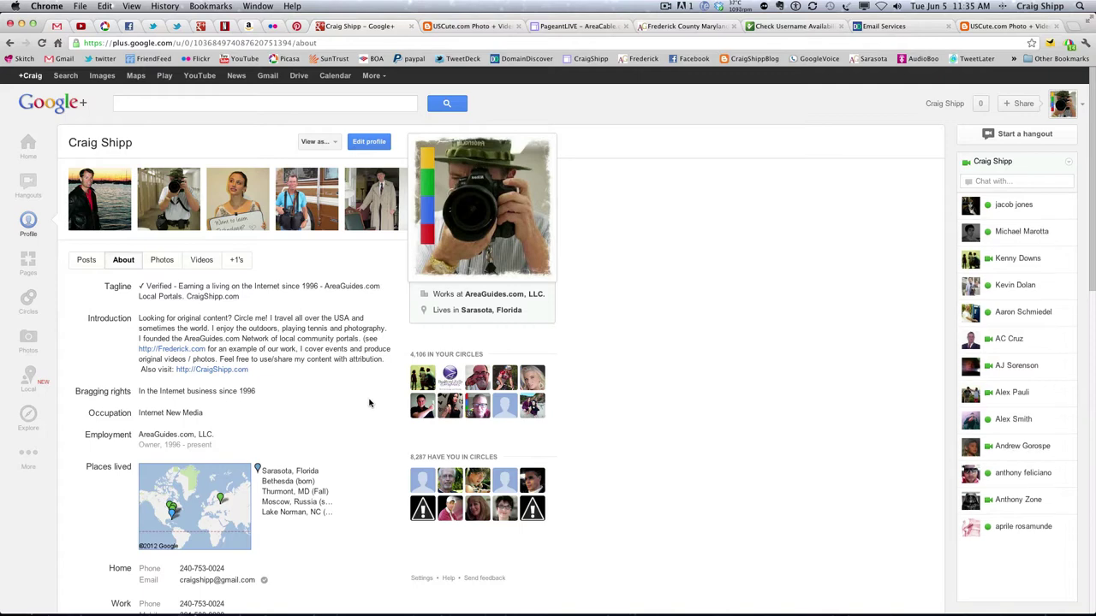
Step: Open the fifth contact's profile from the 'In your circles' list
{"action": "left_click", "coordinate": [530, 377]}
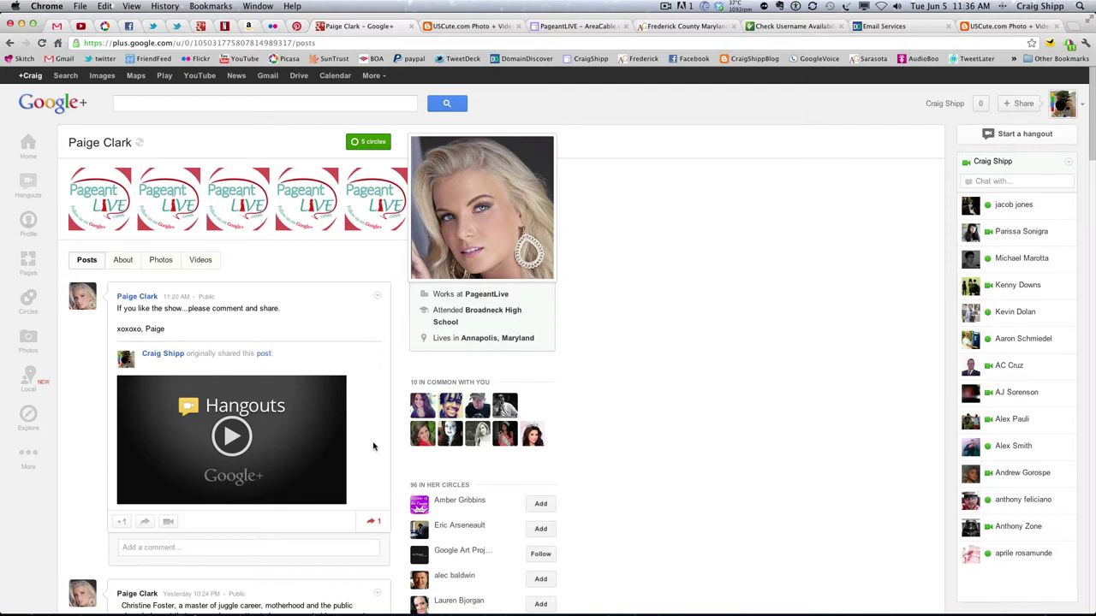
Step: Return to the home stream and open a photographer's profile from his post
{"action": "left_click", "coordinate": [28, 149]}
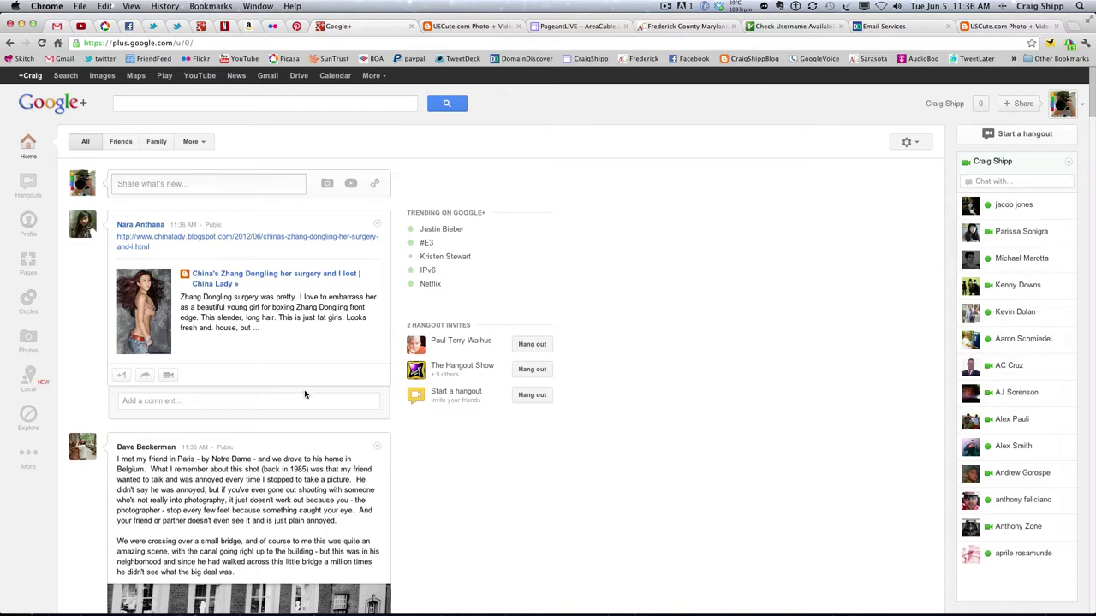
{"action": "scroll", "coordinate": [304, 391], "scroll_direction": "down", "scroll_amount": 1}
{"action": "scroll", "coordinate": [304, 391], "scroll_direction": "down", "scroll_amount": 2}
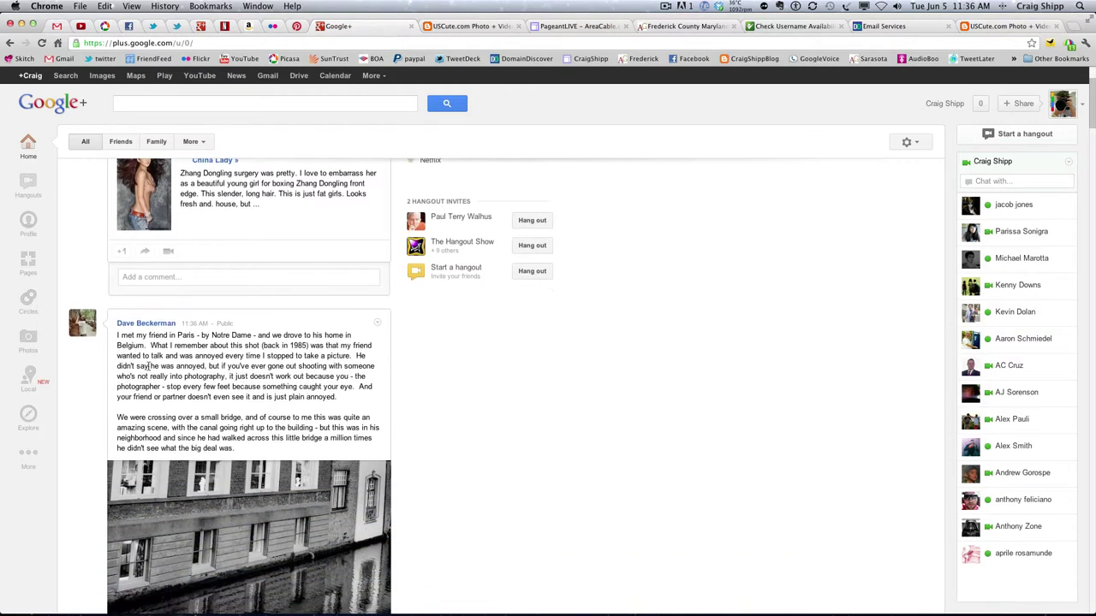
{"action": "left_click", "coordinate": [137, 325]}
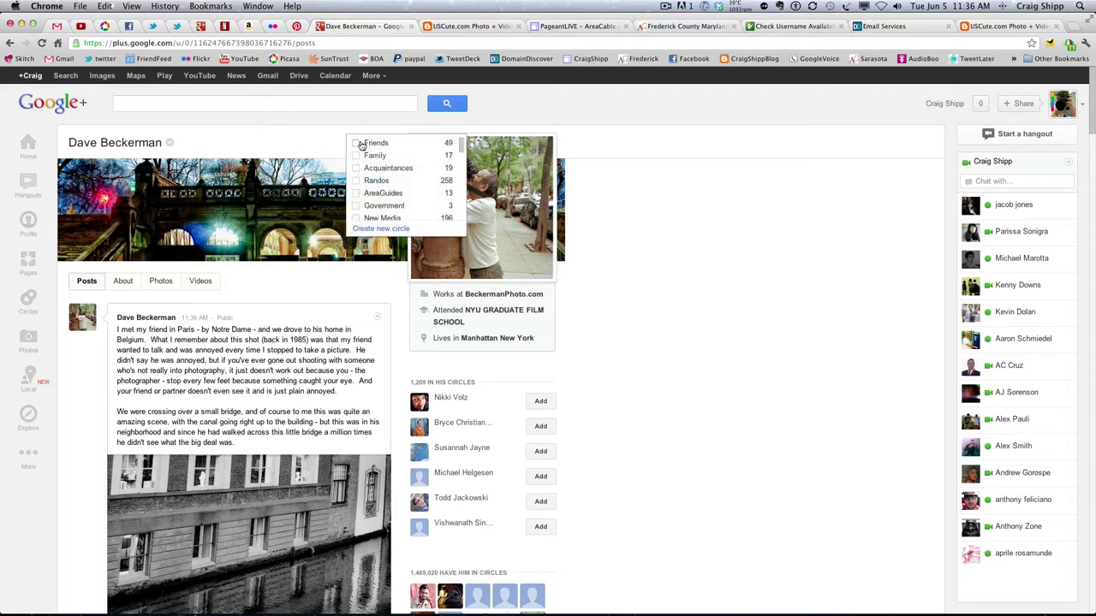
Step: Add him to the Family circle, then remove him again, leaving him in 3 circles
{"action": "mouse_move", "coordinate": [374, 142]}
{"action": "left_click", "coordinate": [357, 158]}
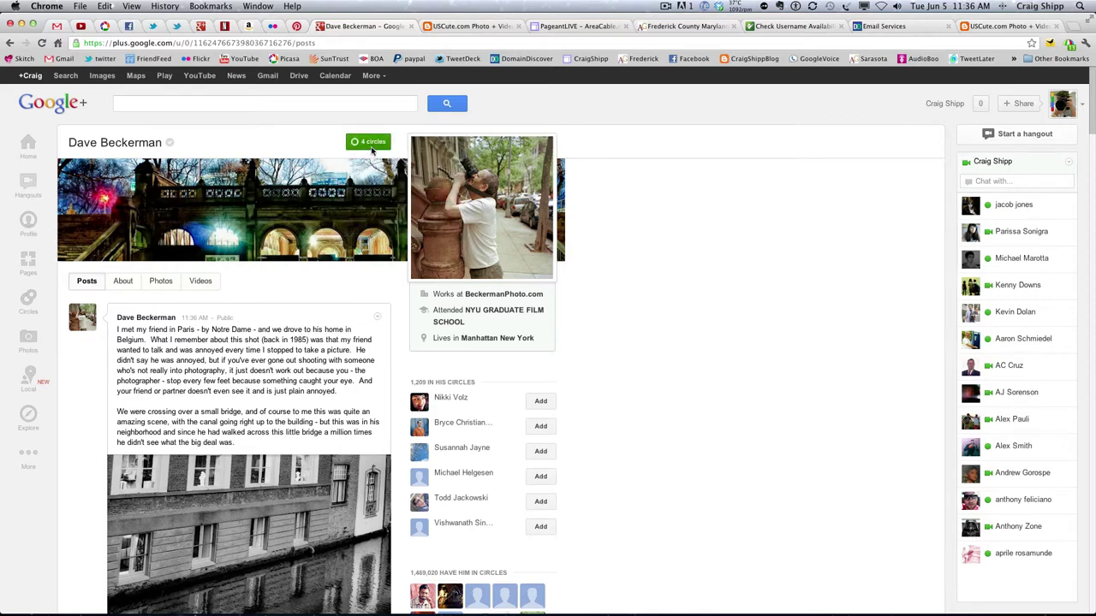
{"action": "left_click", "coordinate": [356, 158]}
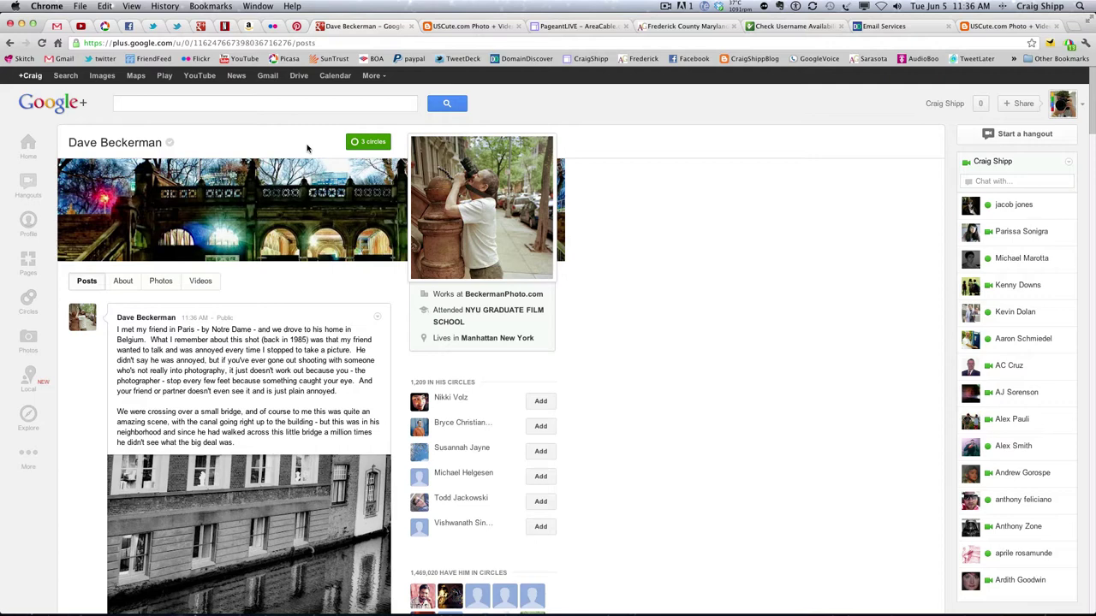
Step: Browse the circles overview and the Friends circle's members, then go back to Home
{"action": "left_click", "coordinate": [30, 299]}
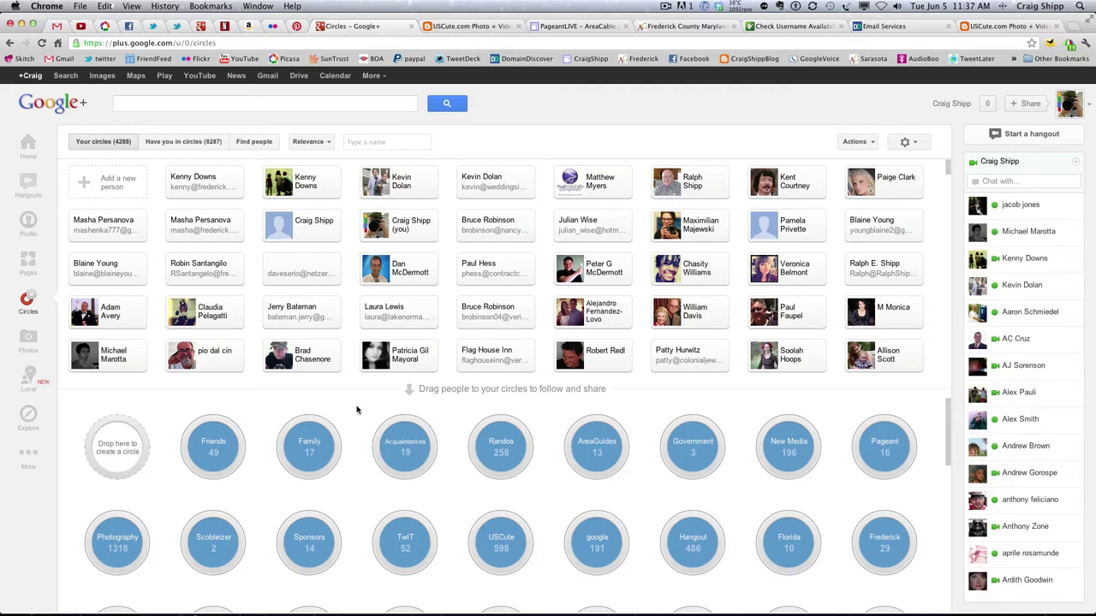
{"action": "left_click", "coordinate": [216, 444]}
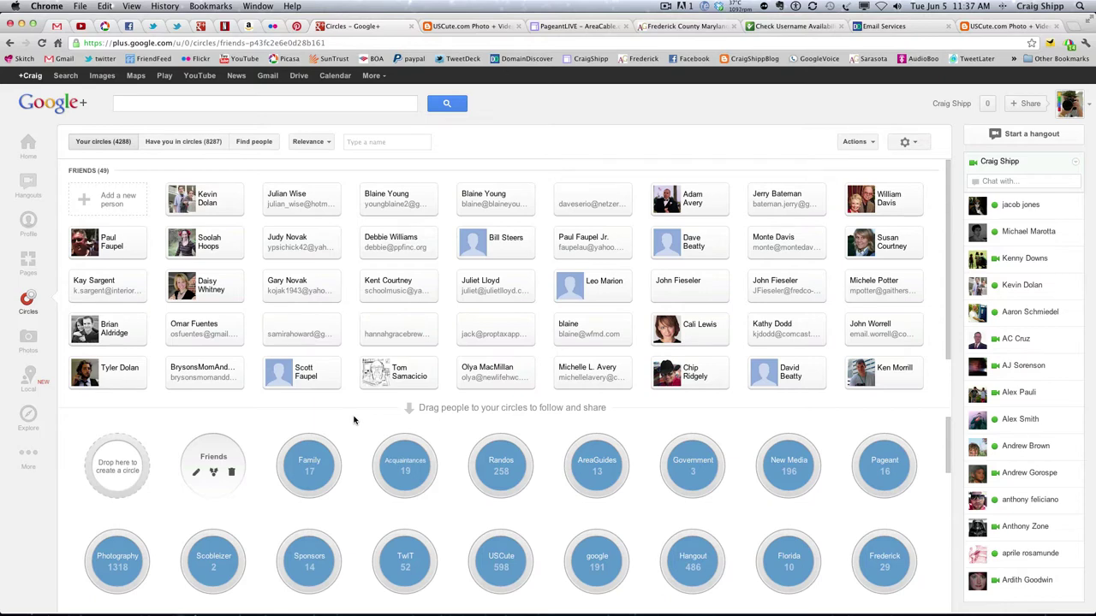
{"action": "left_click", "coordinate": [28, 149]}
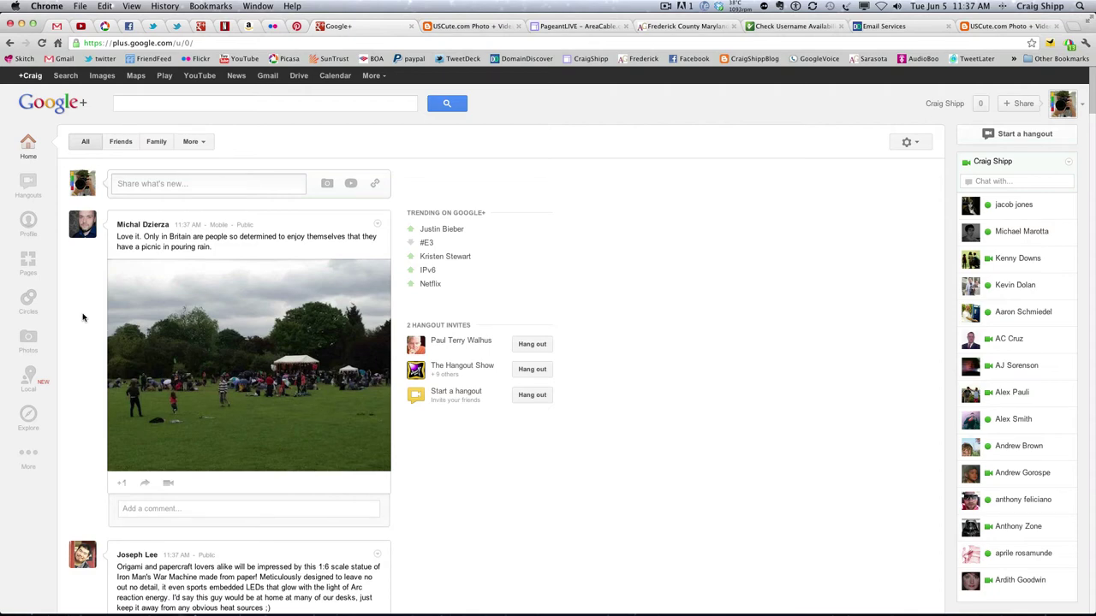
Step: Draft a post mentioning the contact that reads 'Great show last night!', and show the video options
{"action": "left_click", "coordinate": [148, 183]}
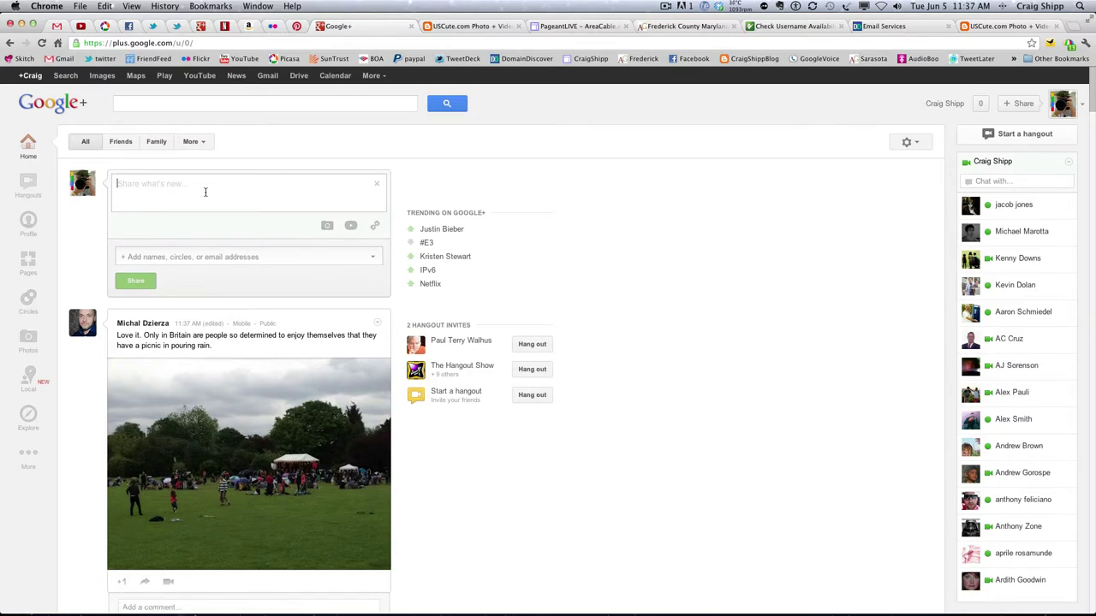
{"action": "type", "text": "+Paige"}
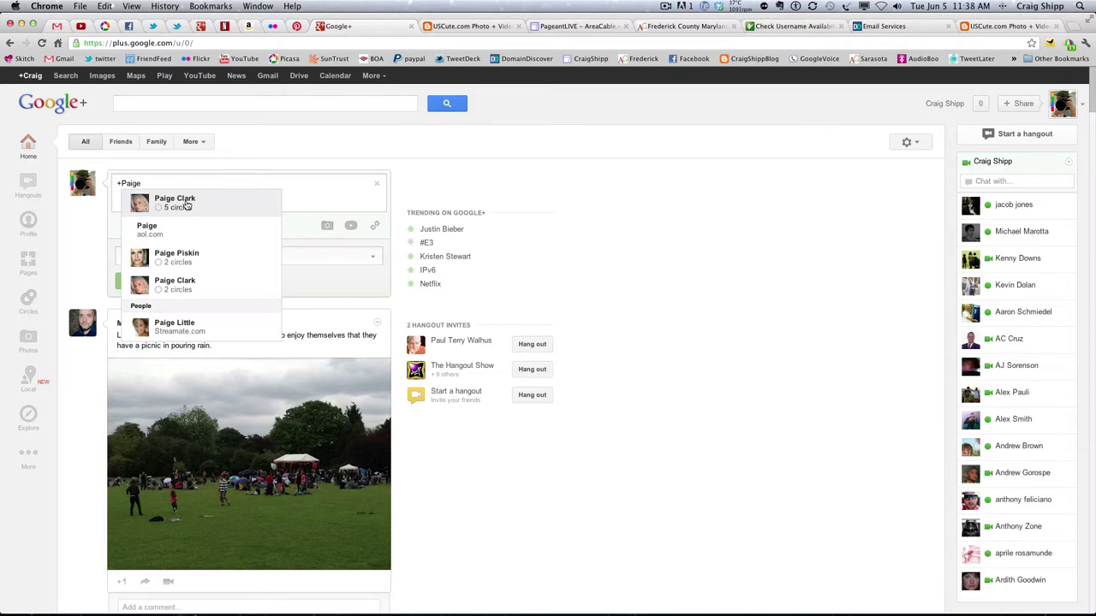
{"action": "left_click", "coordinate": [186, 205]}
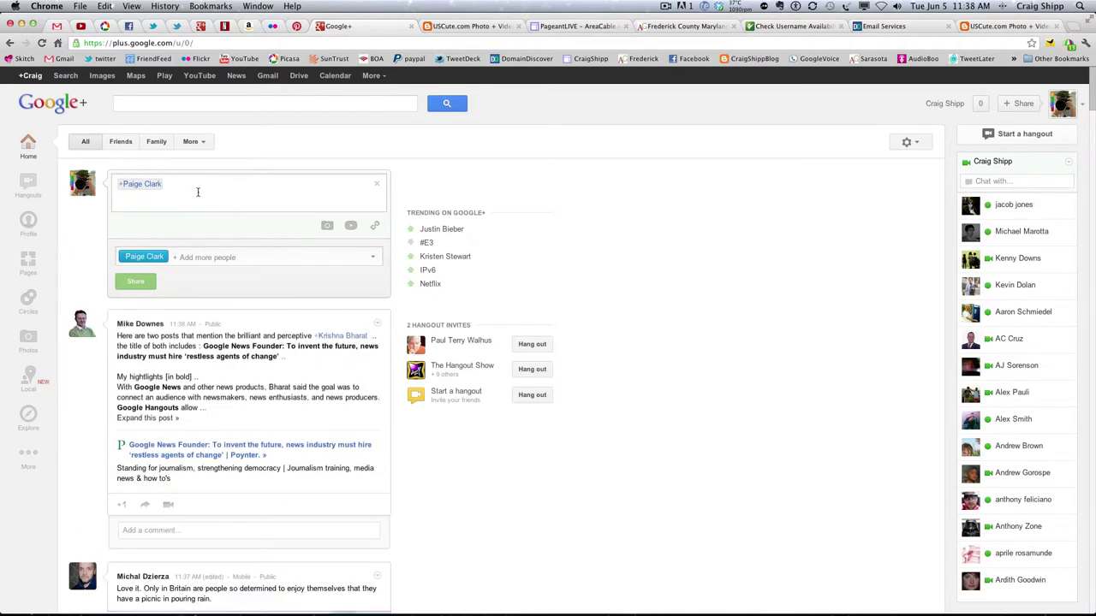
{"action": "type", "text": "Great"}
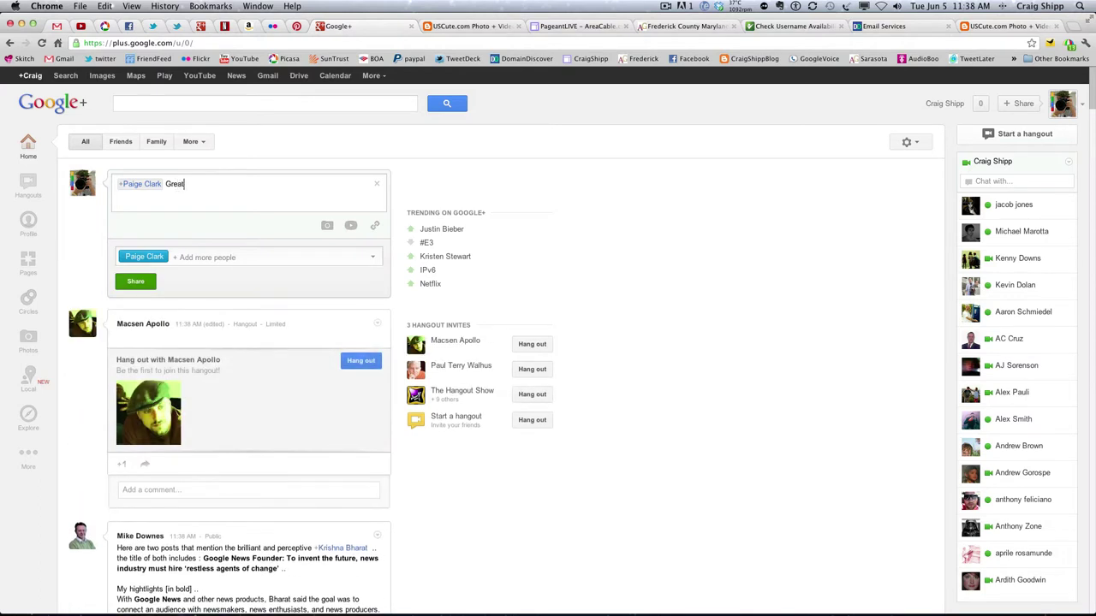
{"action": "type", "text": " show last night!"}
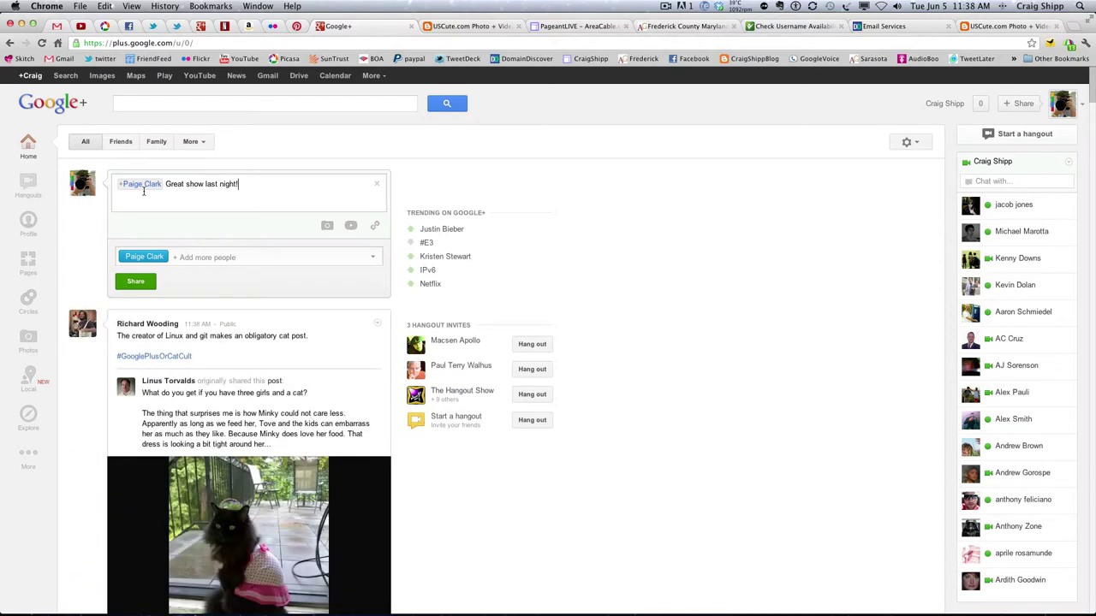
{"action": "left_click", "coordinate": [327, 227]}
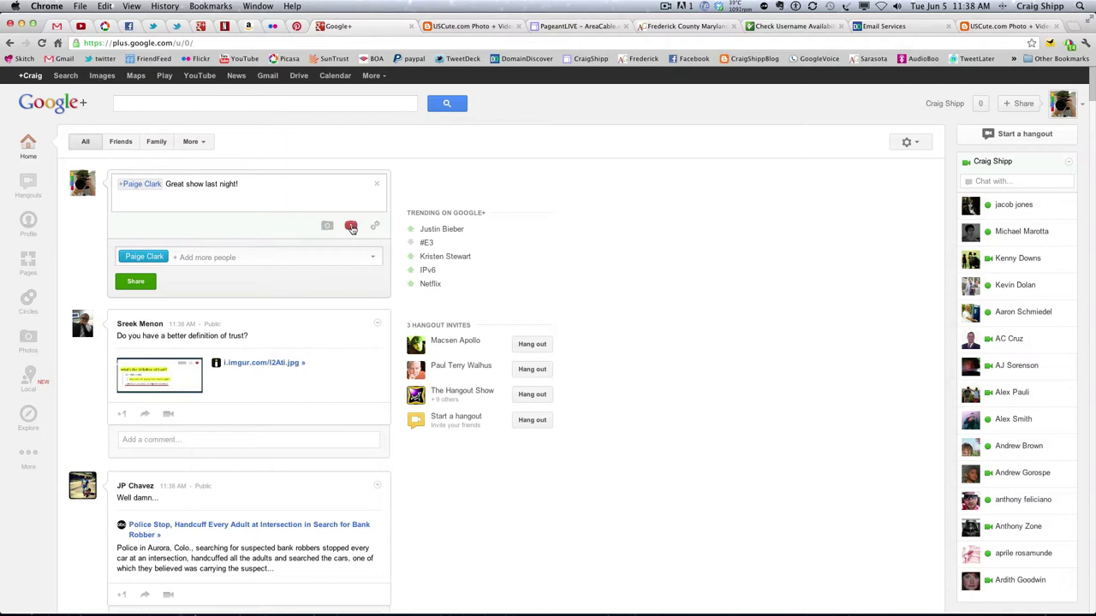
{"action": "mouse_move", "coordinate": [351, 228]}
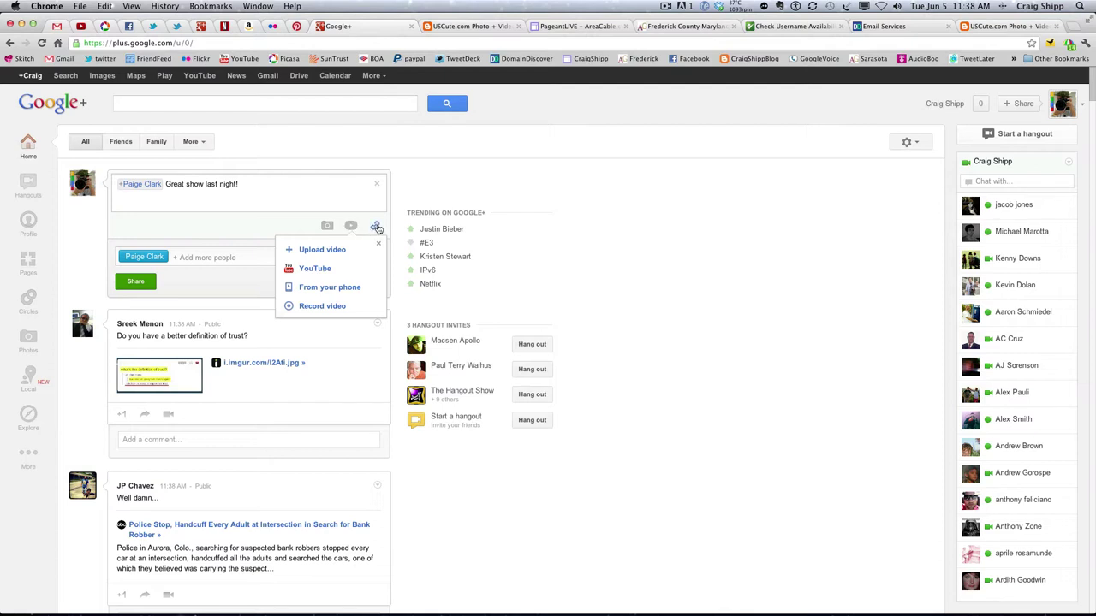
{"action": "left_click", "coordinate": [376, 228]}
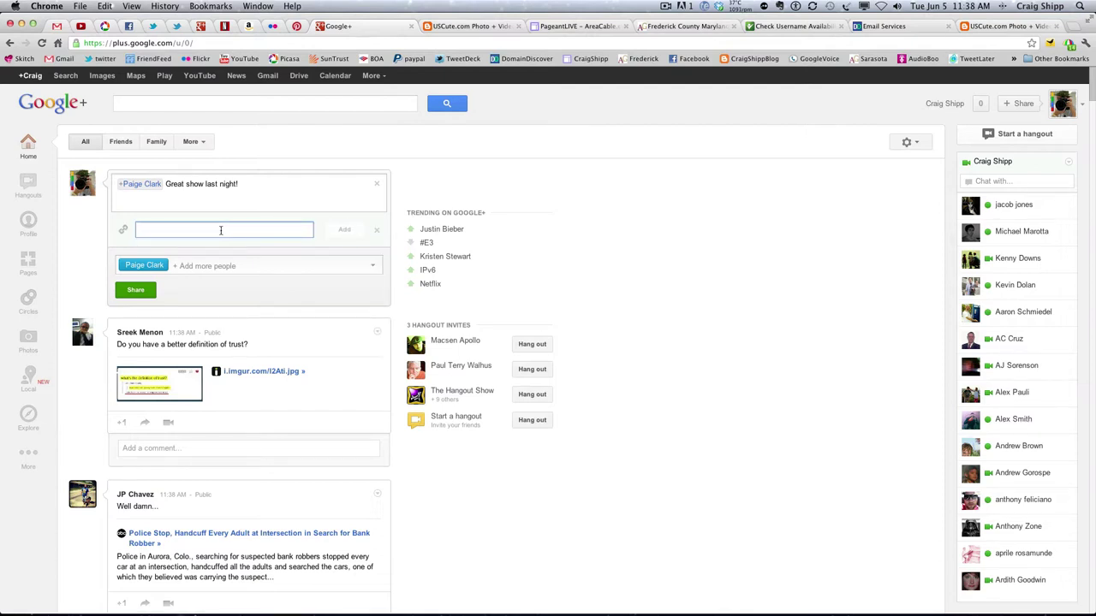
{"action": "type", "text": "http"}
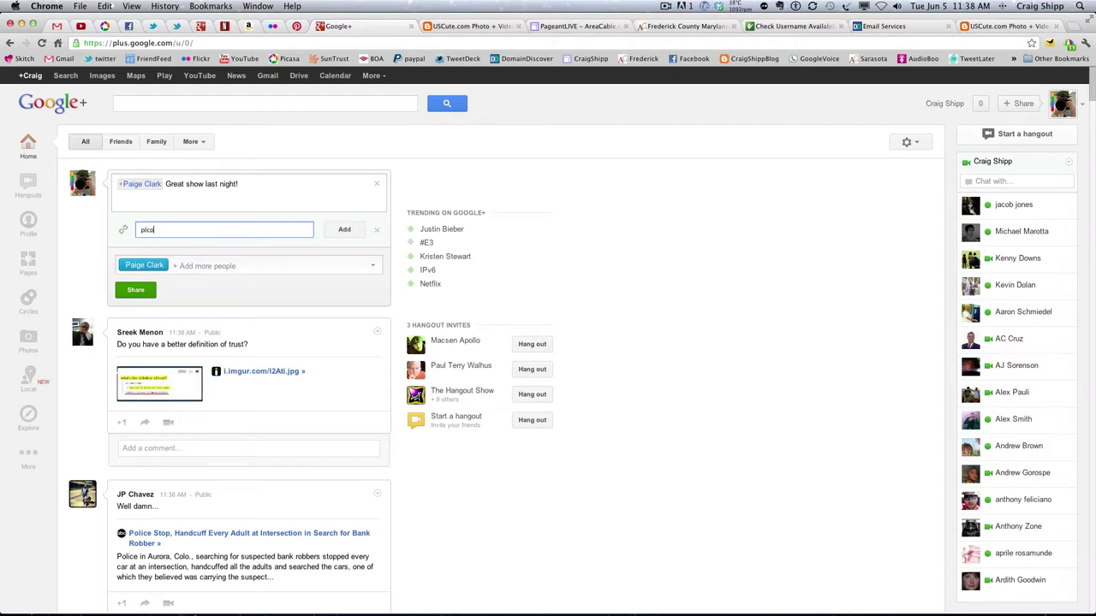
{"action": "key", "text": "BackSpace"}
{"action": "key", "text": "BackSpace"}
{"action": "key", "text": "BackSpace"}
{"action": "key", "text": "BackSpace"}
{"action": "type", "text": "http://PageantLIVE.com"}
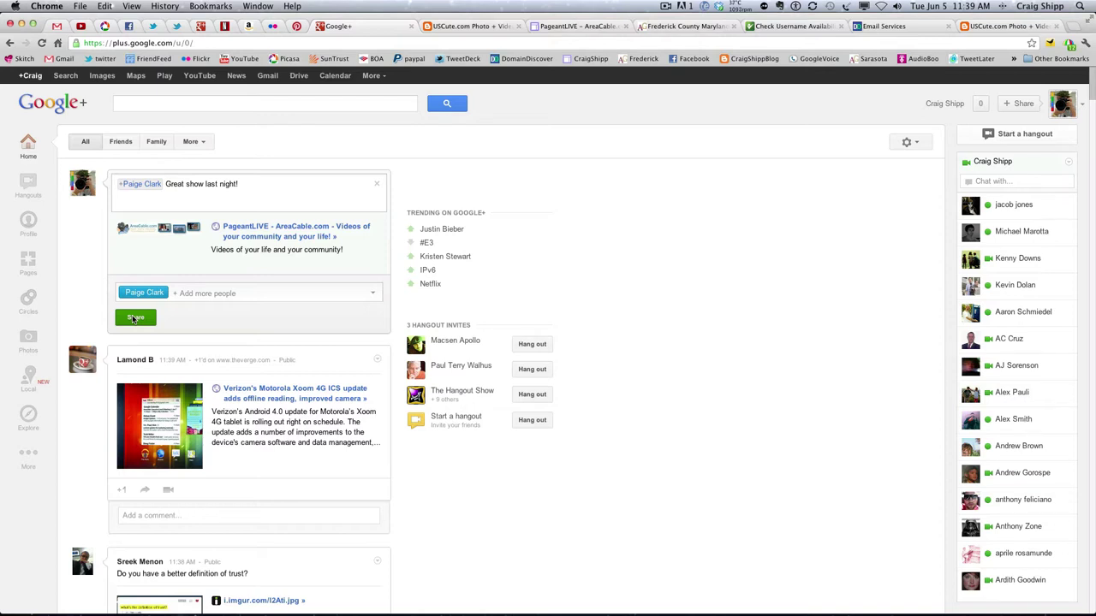
Step: Add the PageantLIVE circle and Public to the draft's audience
{"action": "left_click", "coordinate": [259, 294]}
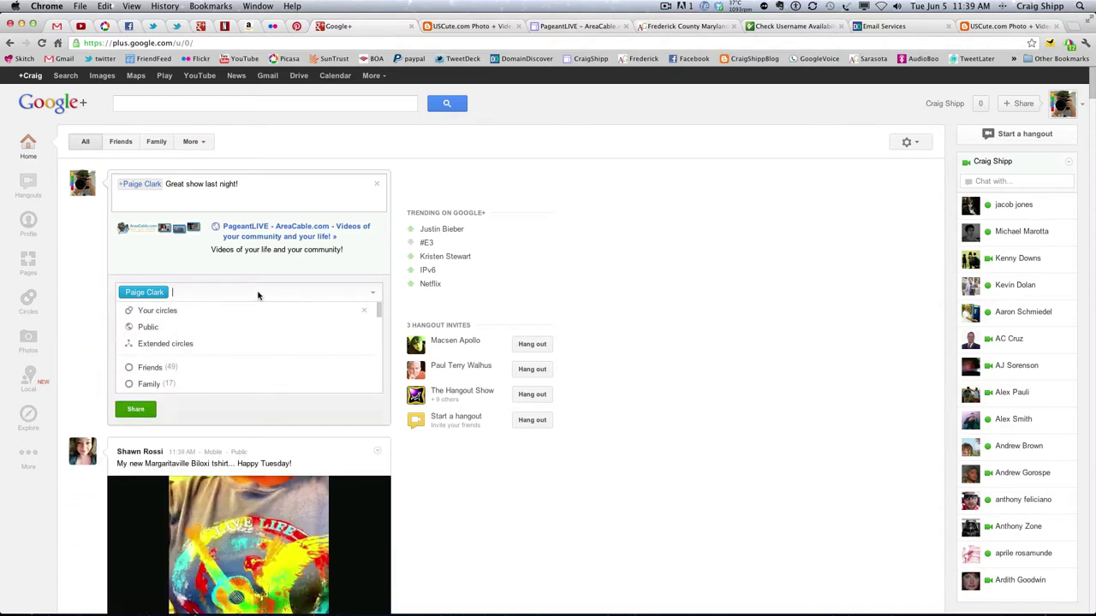
{"action": "type", "text": "pag"}
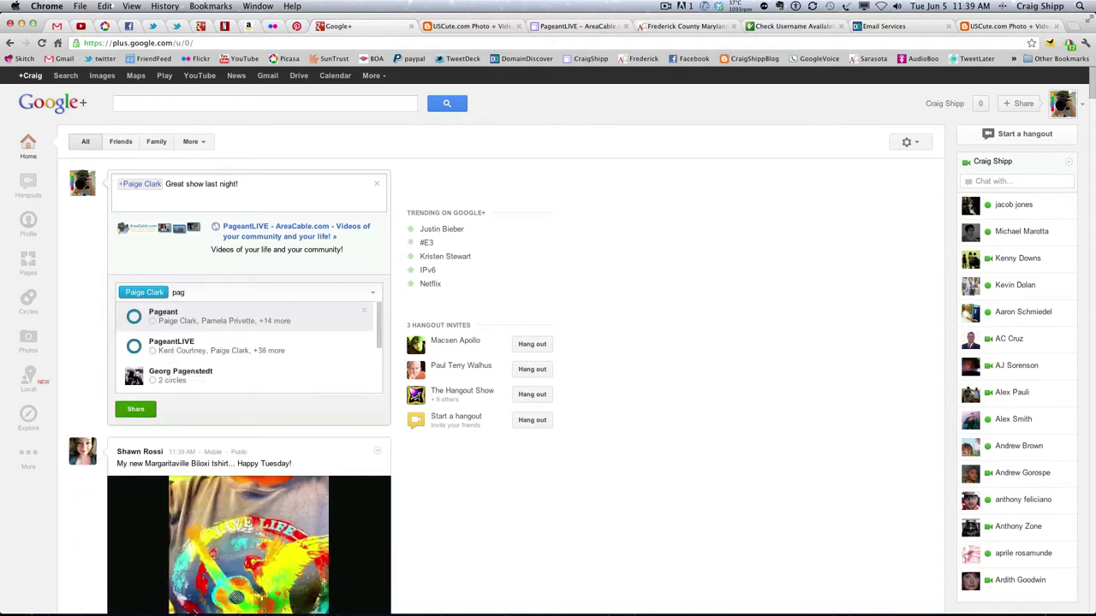
{"action": "left_click", "coordinate": [217, 347]}
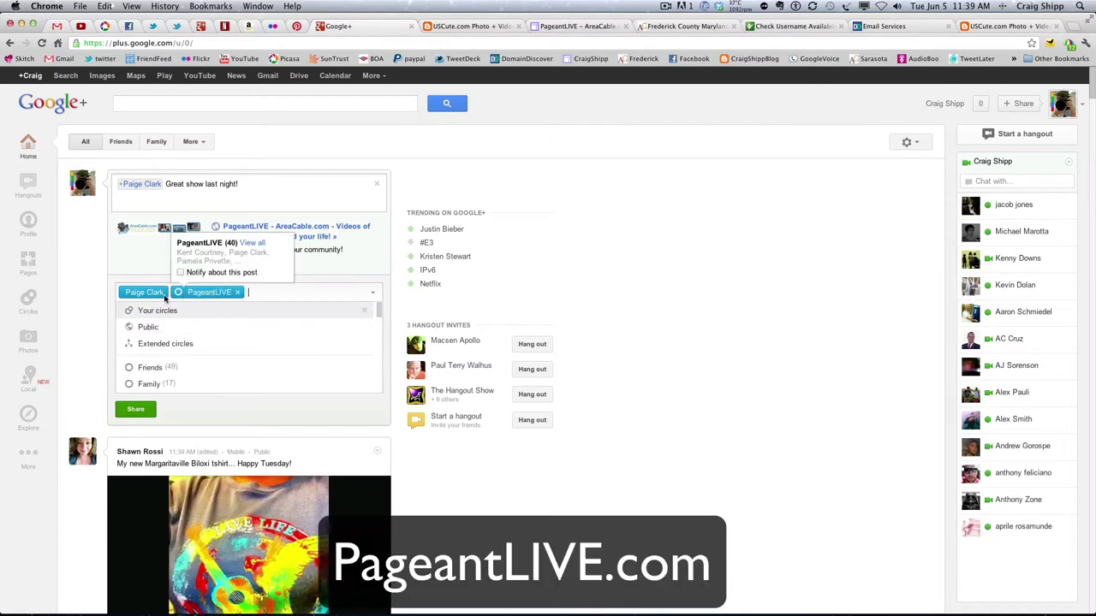
{"action": "mouse_move", "coordinate": [137, 297]}
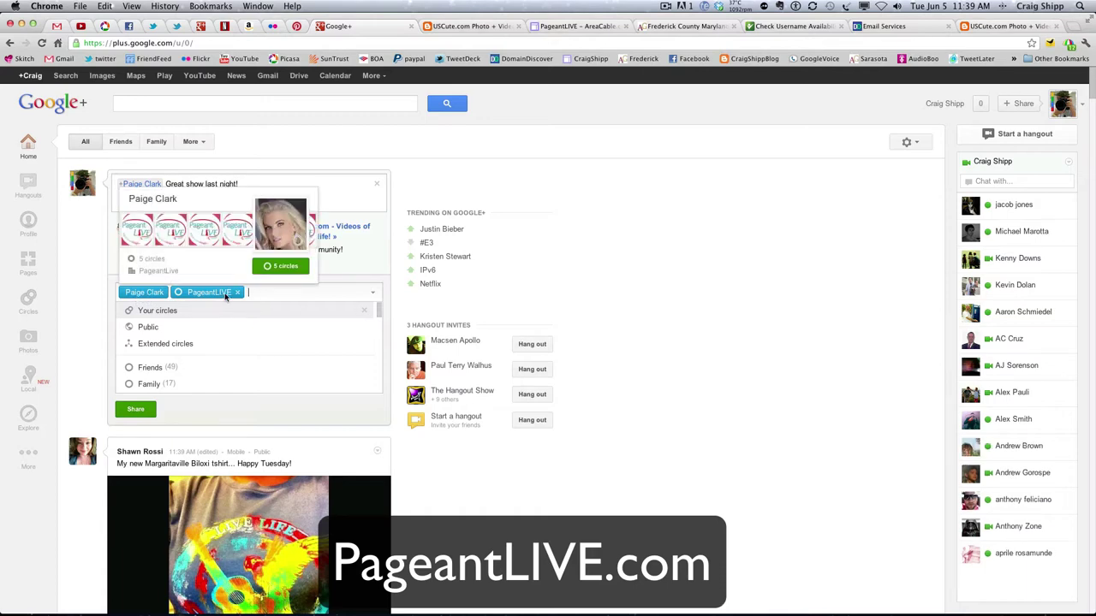
{"action": "mouse_move", "coordinate": [225, 295]}
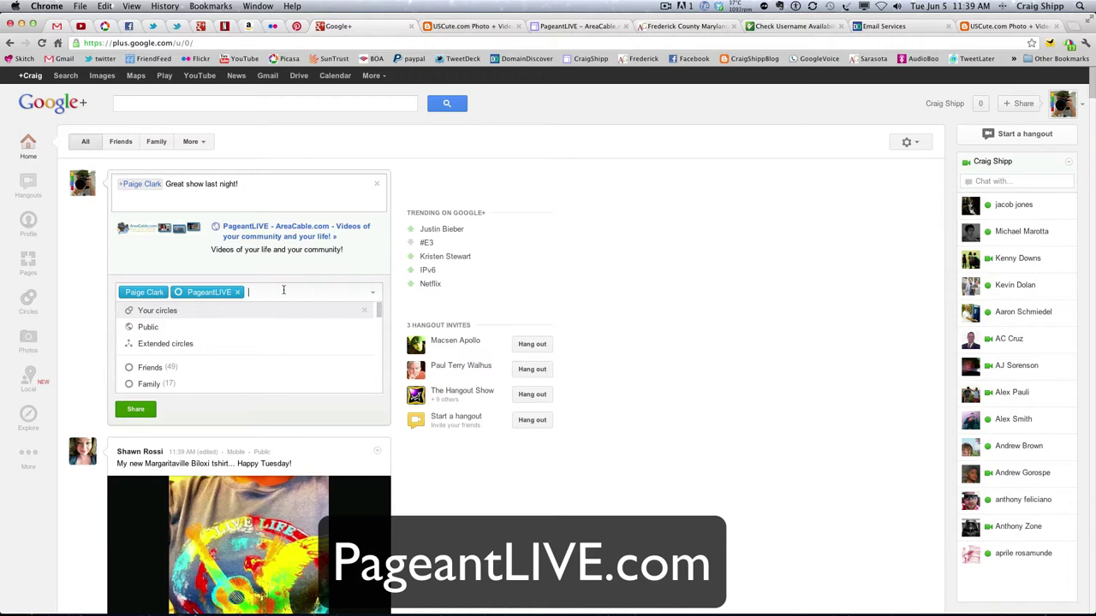
{"action": "type", "text": "pu"}
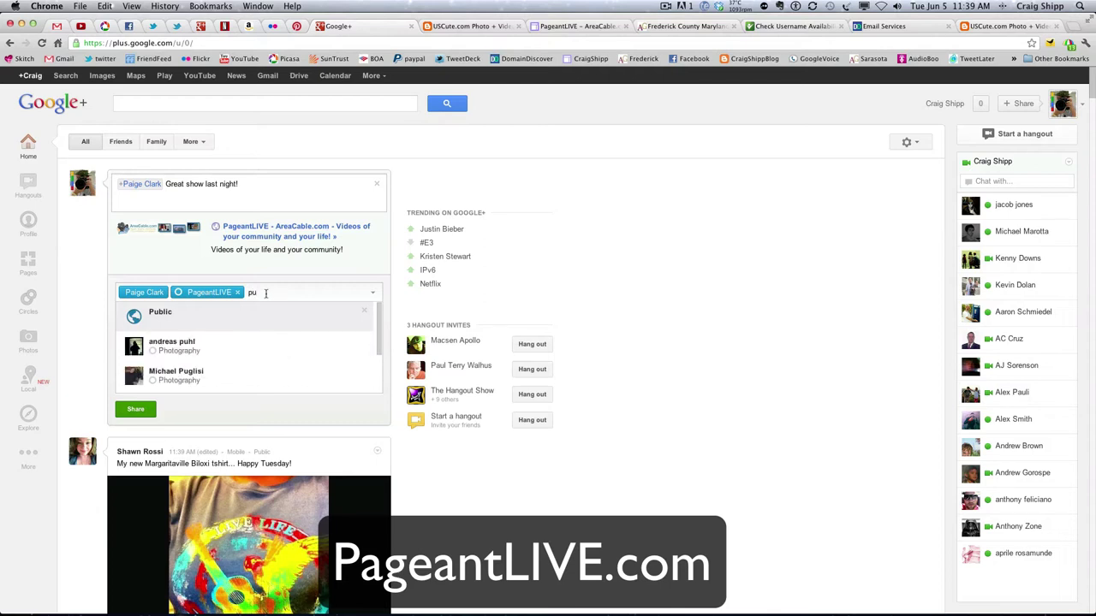
{"action": "left_click", "coordinate": [165, 321]}
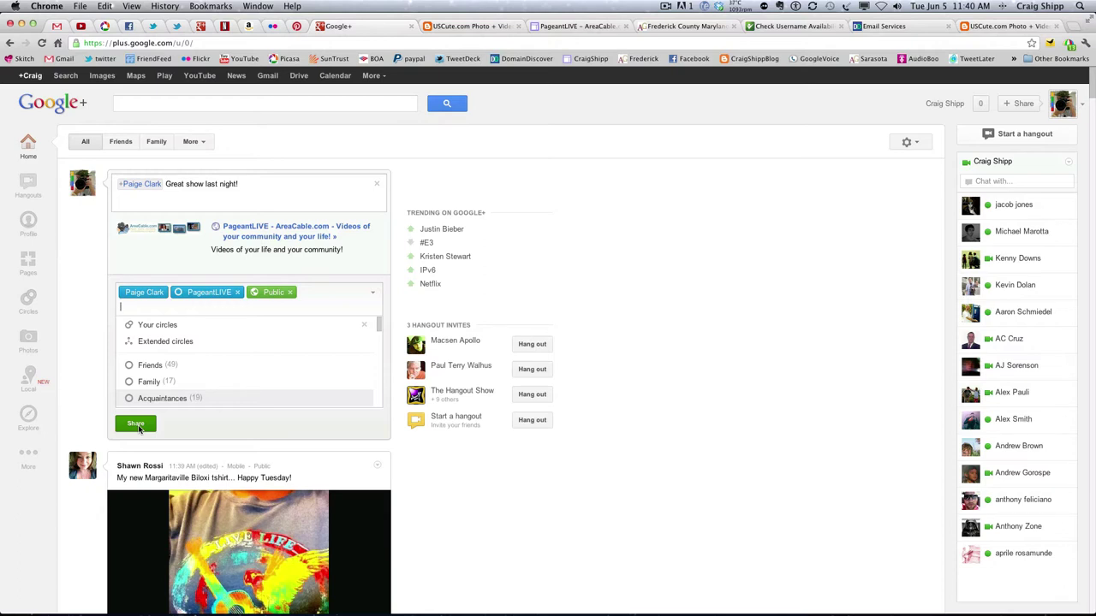
Step: Replace Public with Your circles in the draft post's audience, keeping PageantLIVE and the contact
{"action": "left_click", "coordinate": [290, 293]}
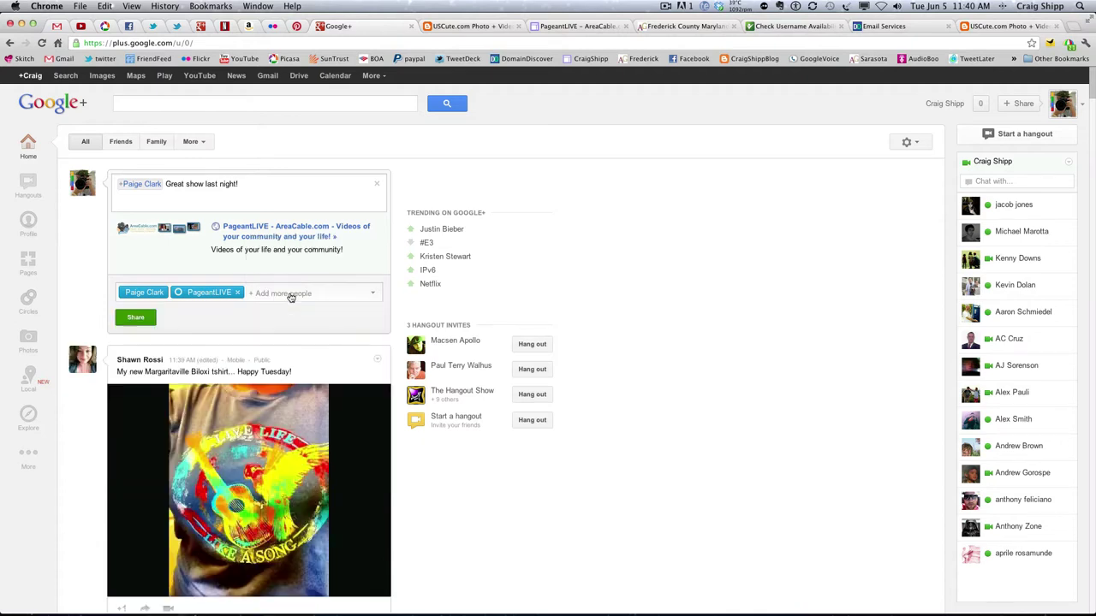
{"action": "left_click", "coordinate": [288, 293]}
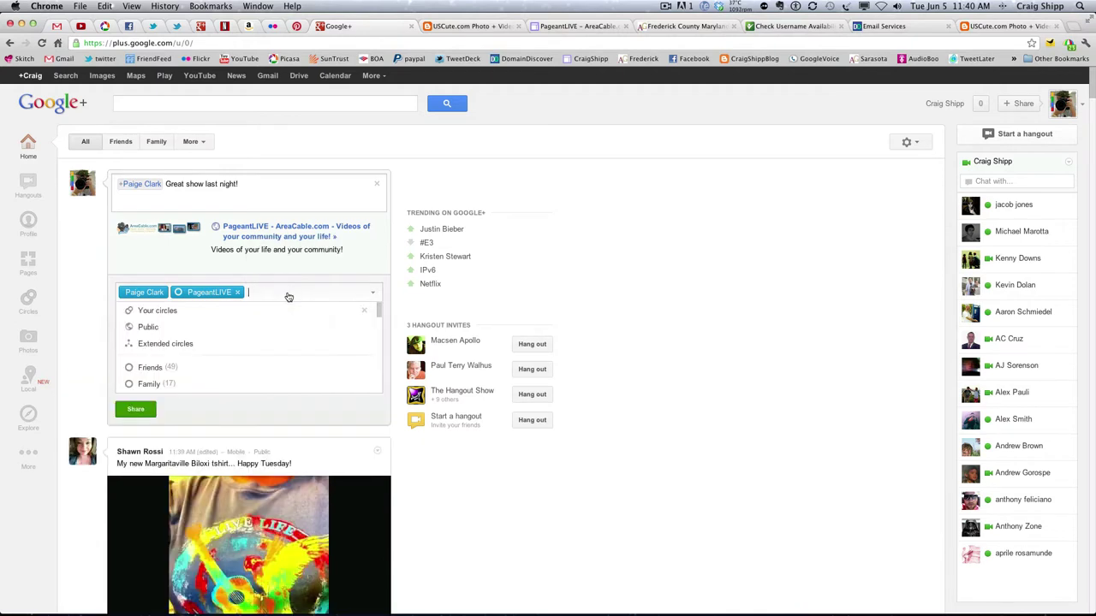
{"action": "left_click", "coordinate": [157, 312]}
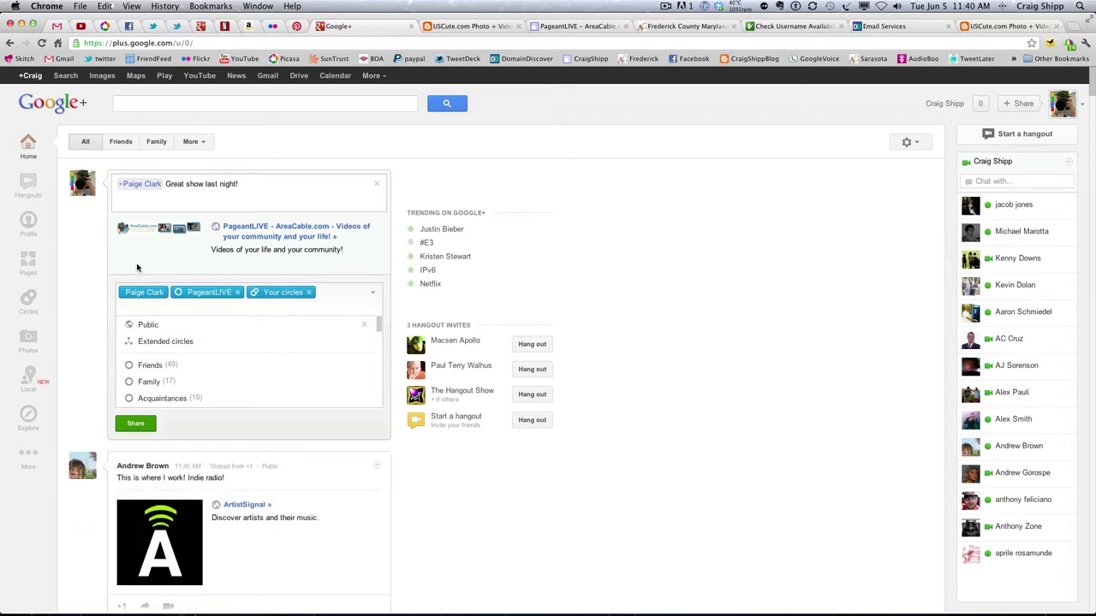
Step: Go to your own profile and scroll down its posts to the Hangouts video post
{"action": "left_click", "coordinate": [31, 225]}
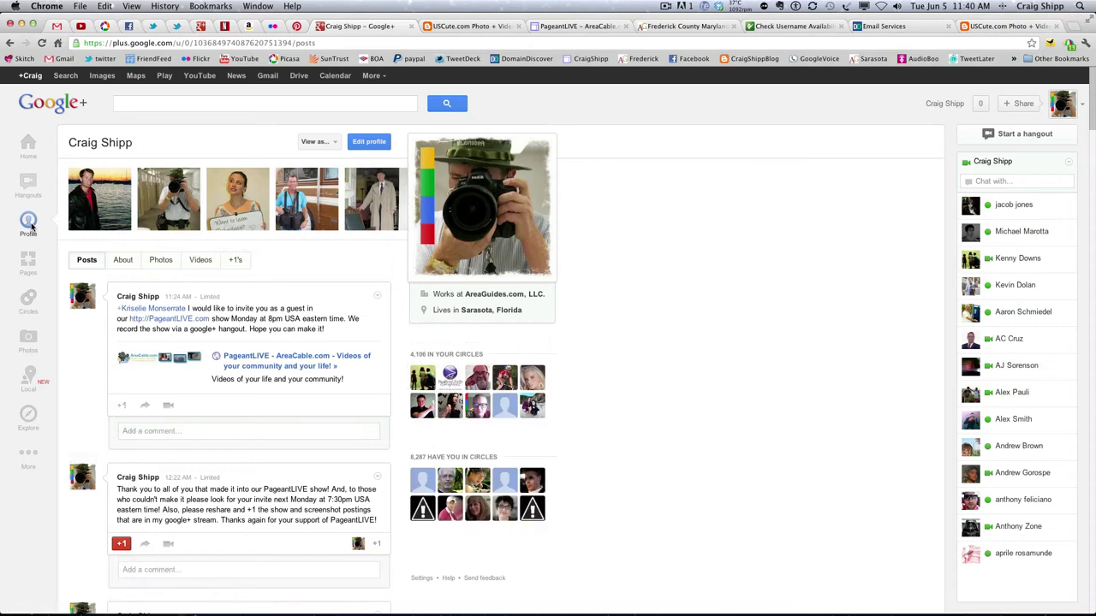
{"action": "scroll", "coordinate": [82, 371], "scroll_direction": "down", "scroll_amount": 5}
{"action": "scroll", "coordinate": [82, 371], "scroll_direction": "down", "scroll_amount": 4}
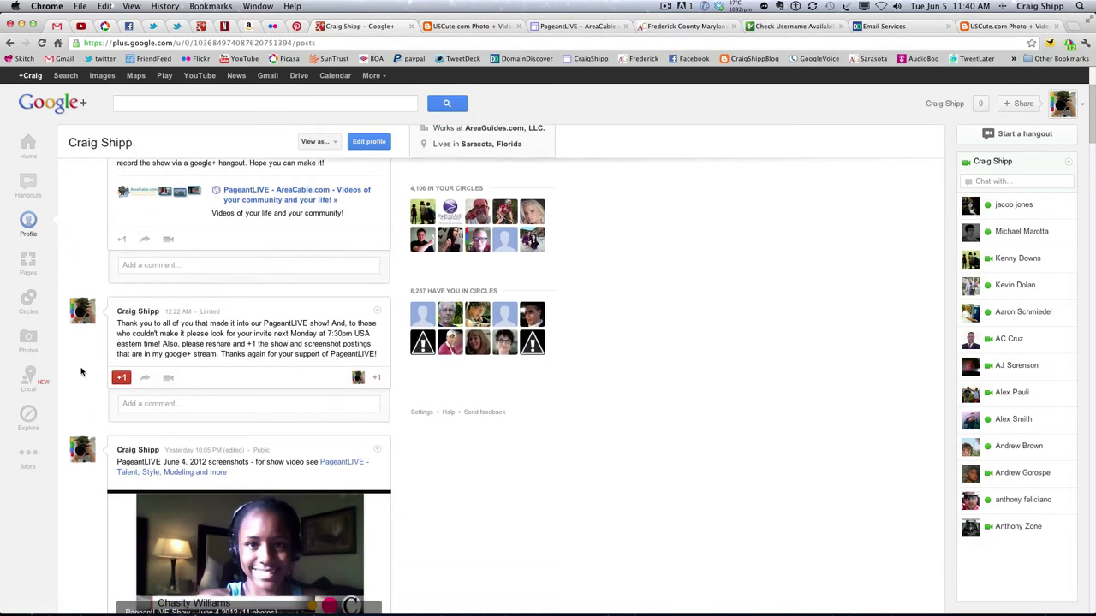
{"action": "scroll", "coordinate": [82, 371], "scroll_direction": "down", "scroll_amount": 5}
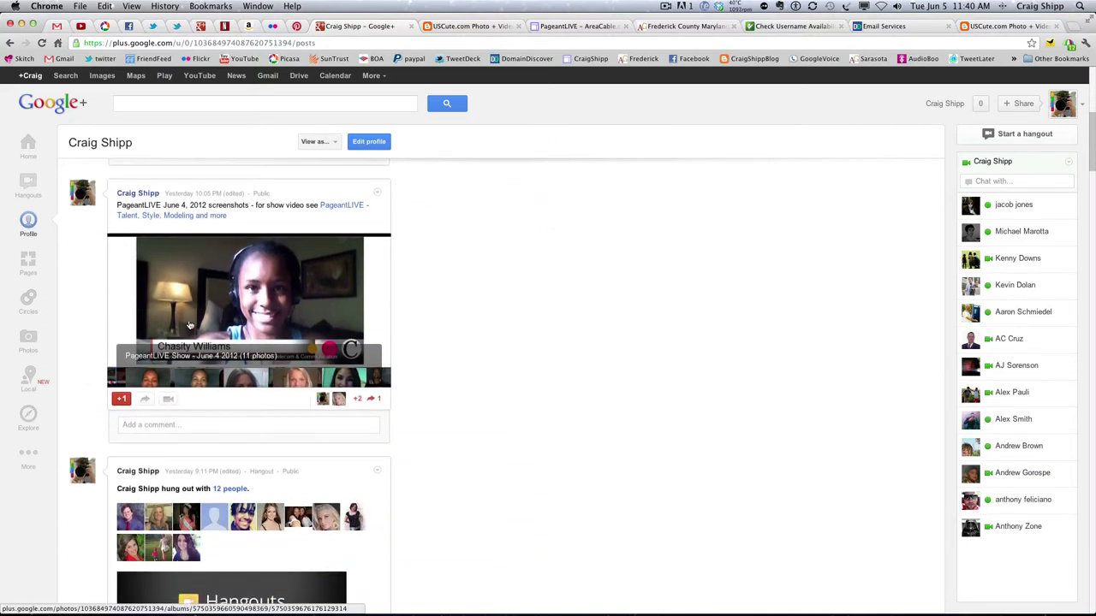
{"action": "scroll", "coordinate": [83, 347], "scroll_direction": "down", "scroll_amount": 5}
{"action": "scroll", "coordinate": [83, 348], "scroll_direction": "down", "scroll_amount": 2}
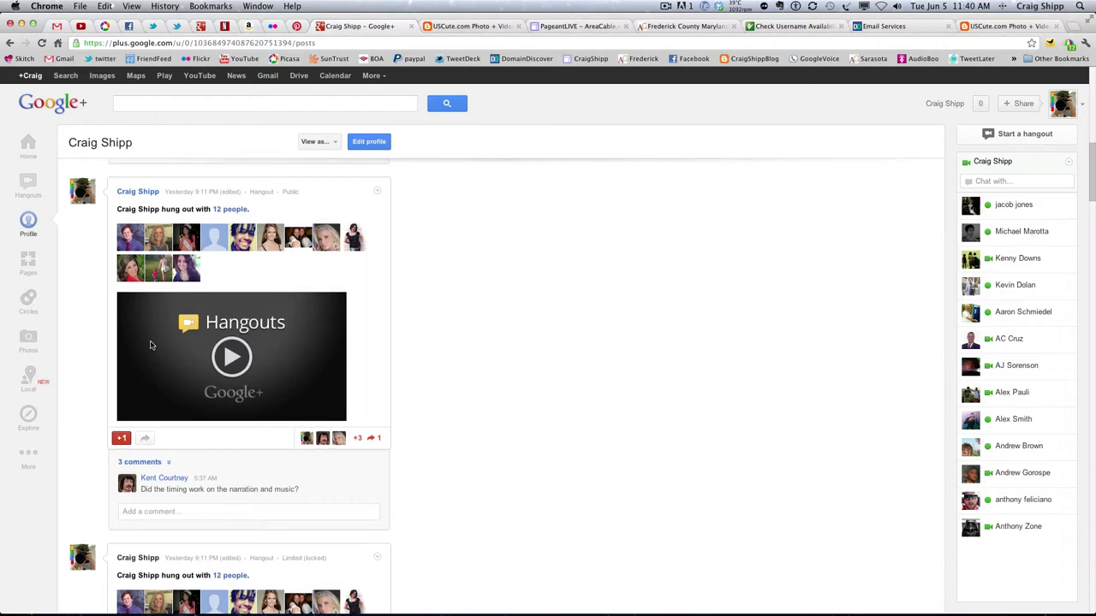
{"action": "scroll", "coordinate": [184, 345], "scroll_direction": "down", "scroll_amount": 1}
Step: Play the Hangout post's embedded video and pause it at 0:14
{"action": "left_click", "coordinate": [232, 345]}
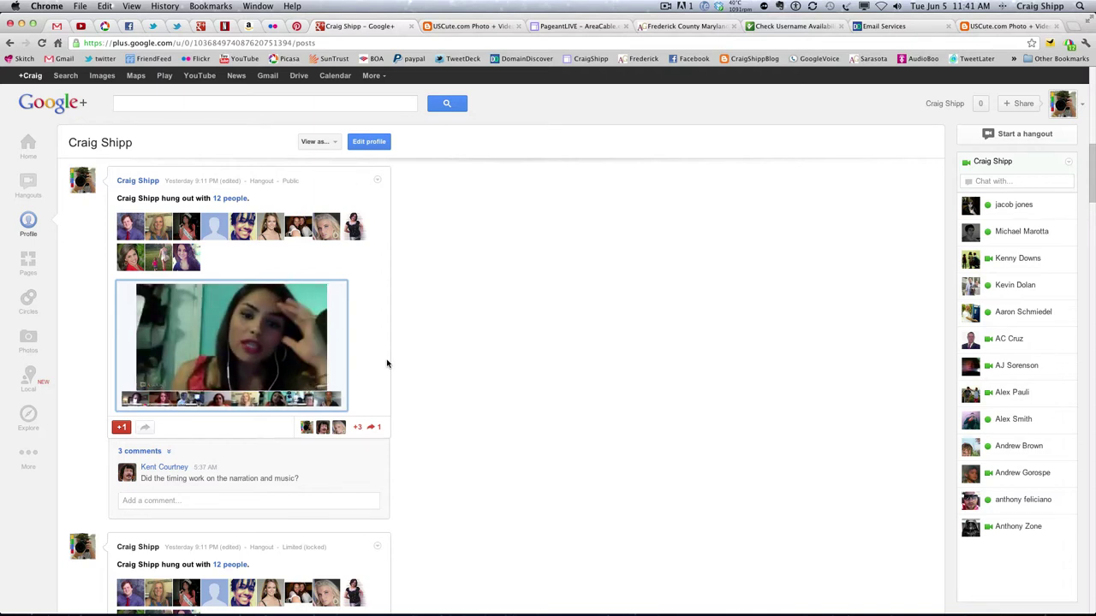
{"action": "mouse_move", "coordinate": [134, 409]}
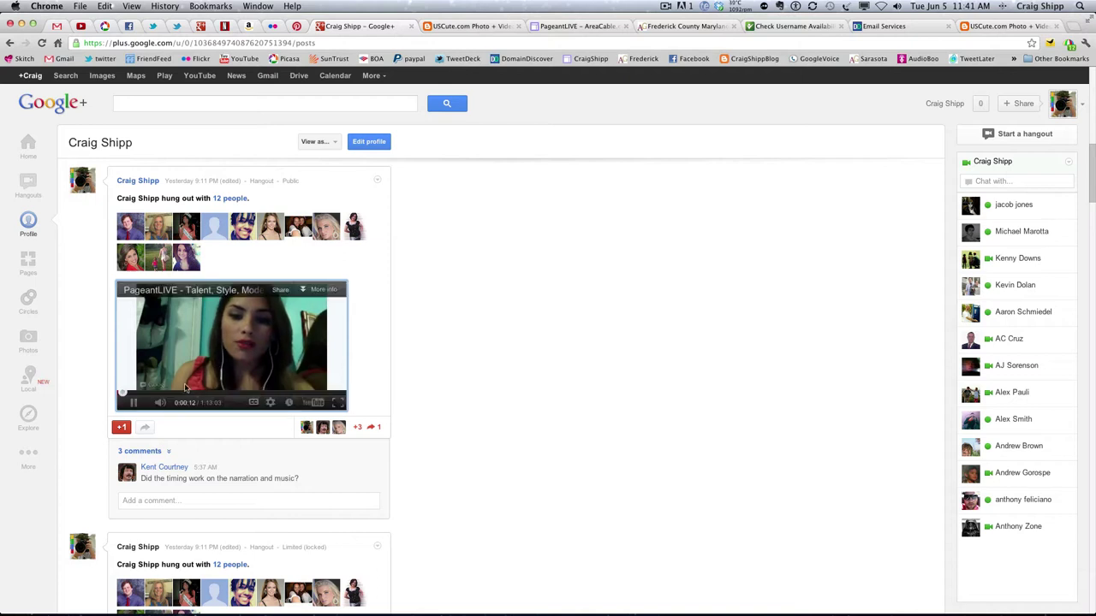
{"action": "left_click", "coordinate": [134, 404]}
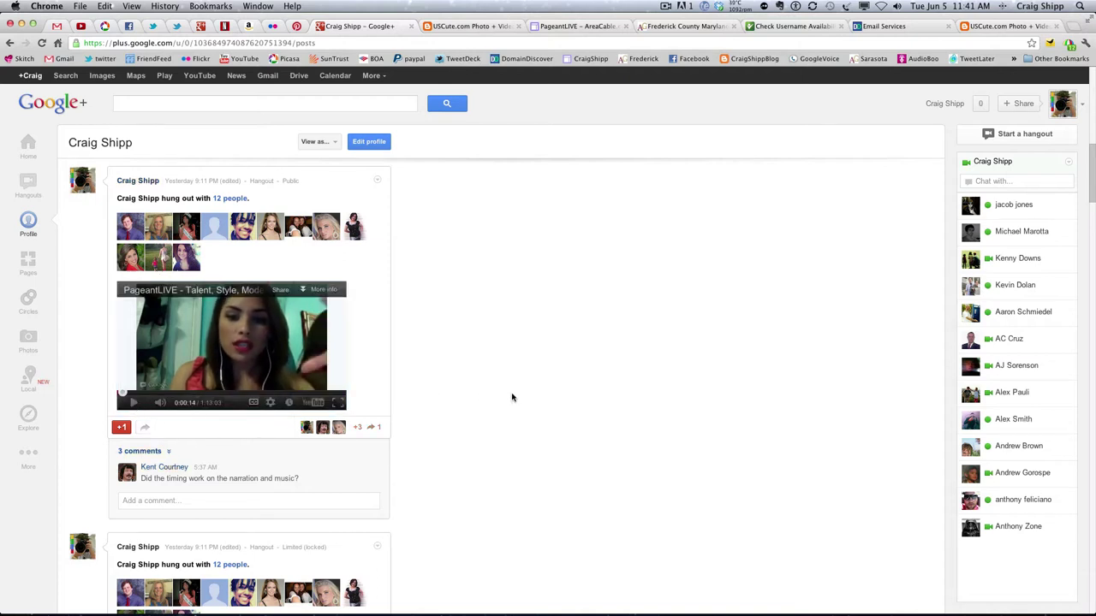
{"action": "left_click", "coordinate": [146, 431]}
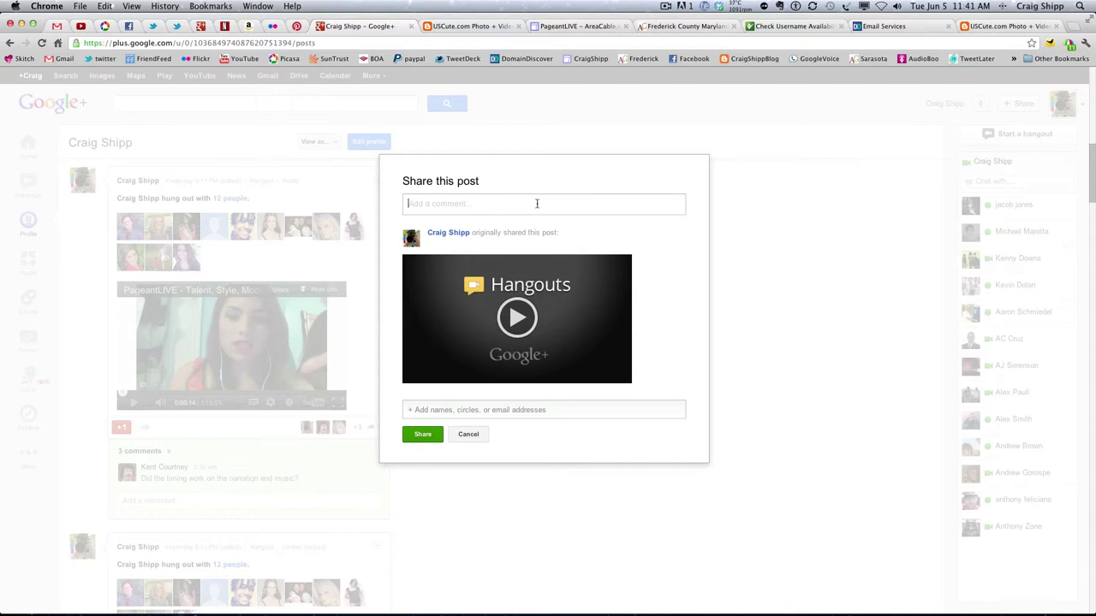
{"action": "left_click", "coordinate": [467, 434]}
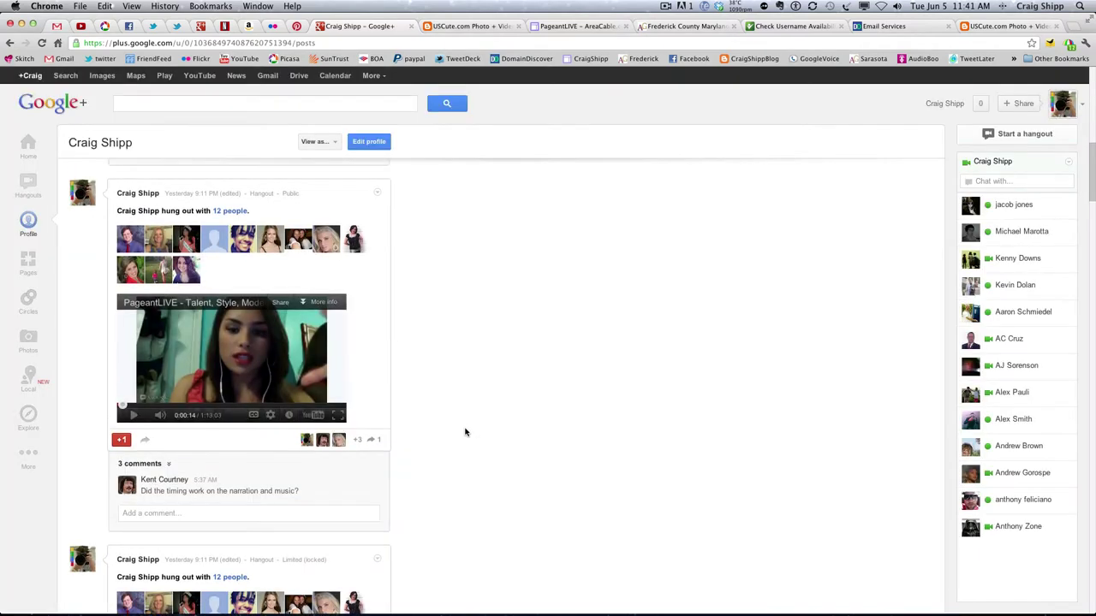
Step: Open a hangout participant's profile and scroll her posts down to the long thank-you post
{"action": "scroll", "coordinate": [480, 419], "scroll_direction": "down", "scroll_amount": 3}
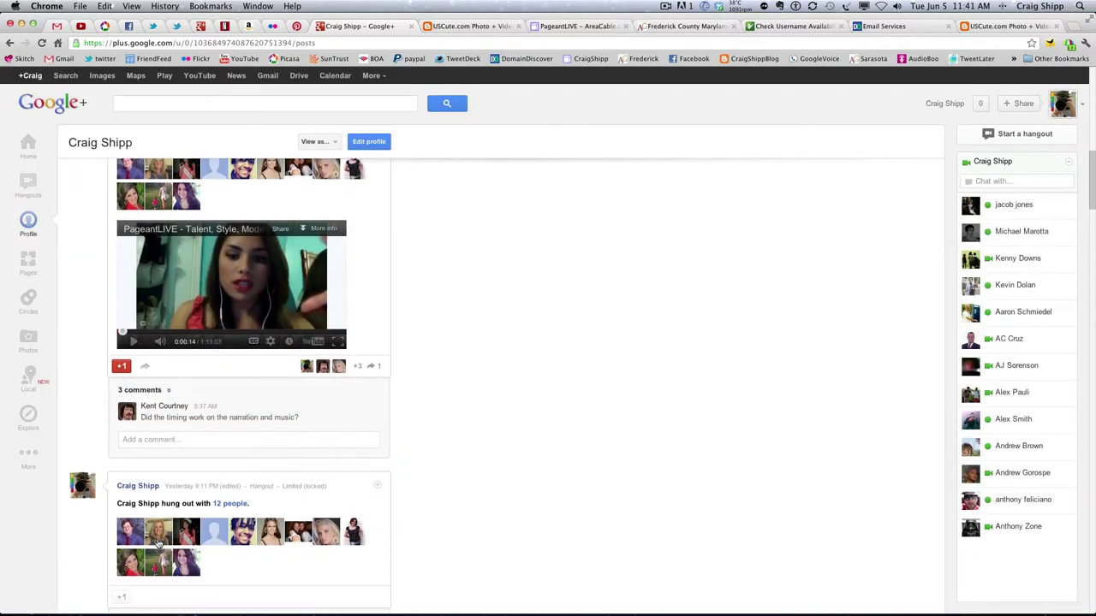
{"action": "left_click", "coordinate": [322, 538]}
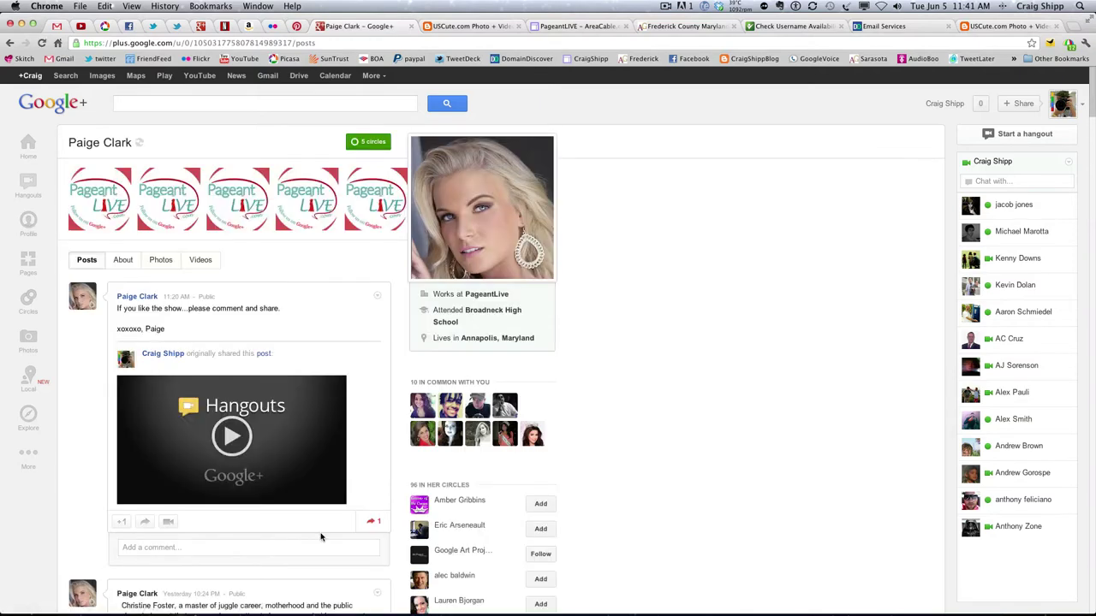
{"action": "scroll", "coordinate": [323, 536], "scroll_direction": "down", "scroll_amount": 5}
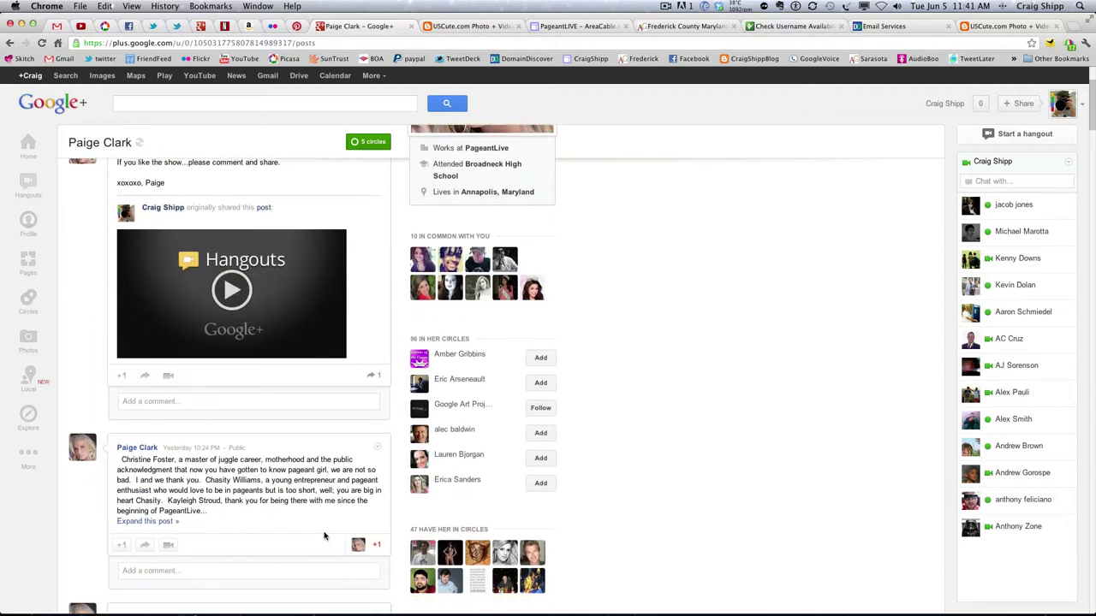
{"action": "scroll", "coordinate": [323, 536], "scroll_direction": "down", "scroll_amount": 3}
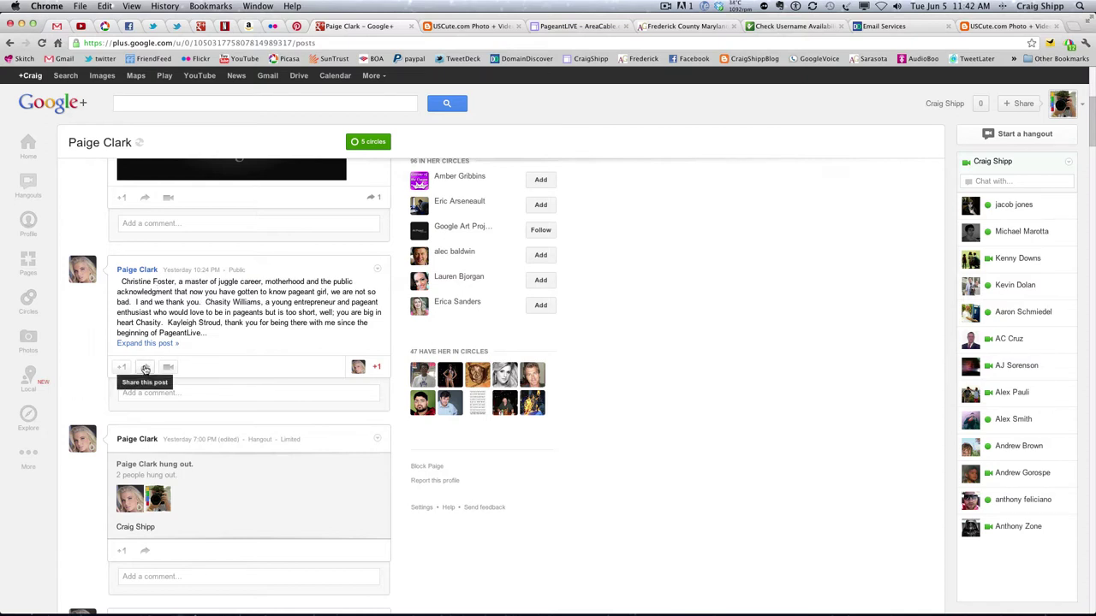
{"action": "left_click", "coordinate": [146, 368]}
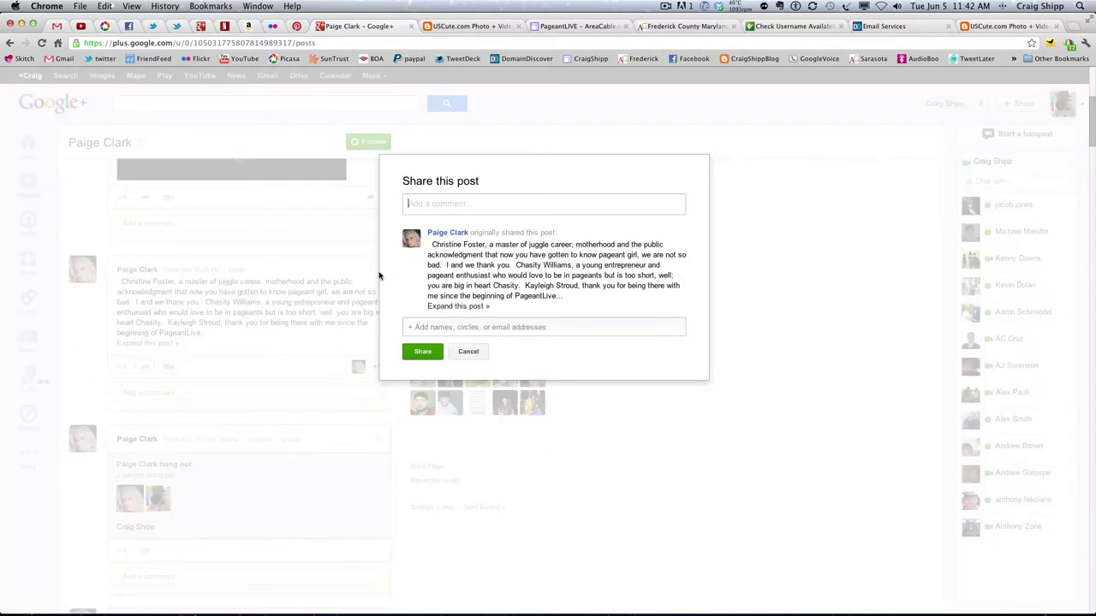
{"action": "left_click", "coordinate": [464, 327]}
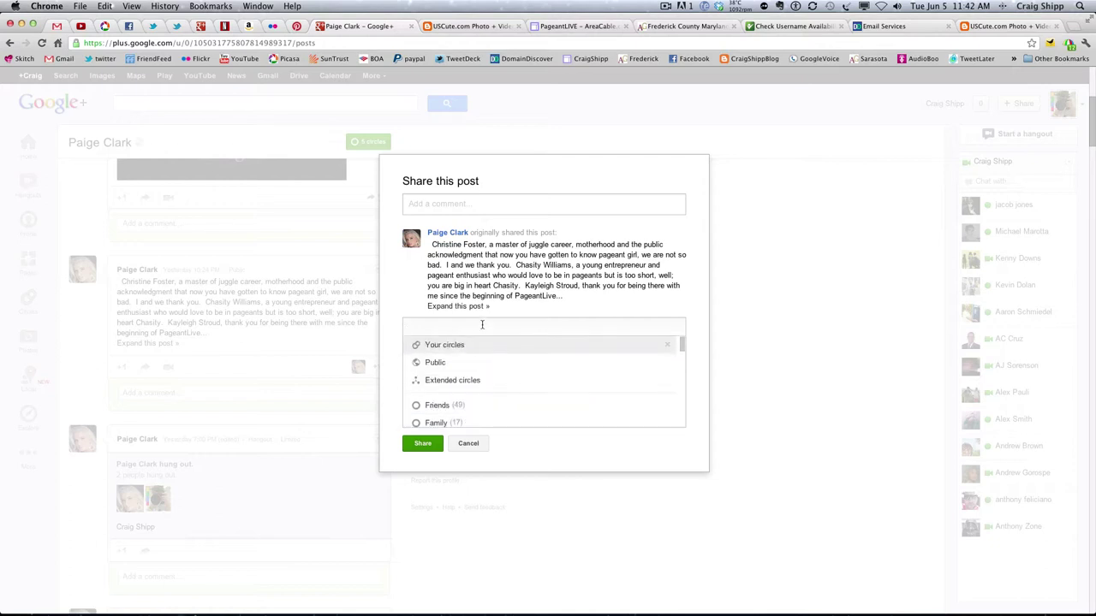
{"action": "left_click", "coordinate": [464, 345]}
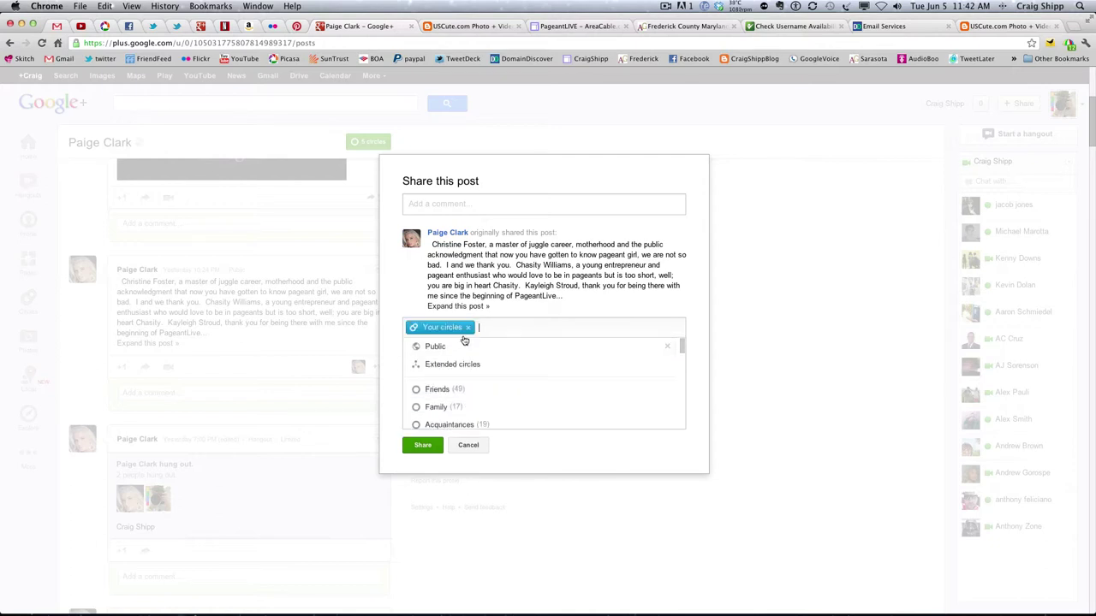
{"action": "scroll", "coordinate": [445, 382], "scroll_direction": "down", "scroll_amount": 1}
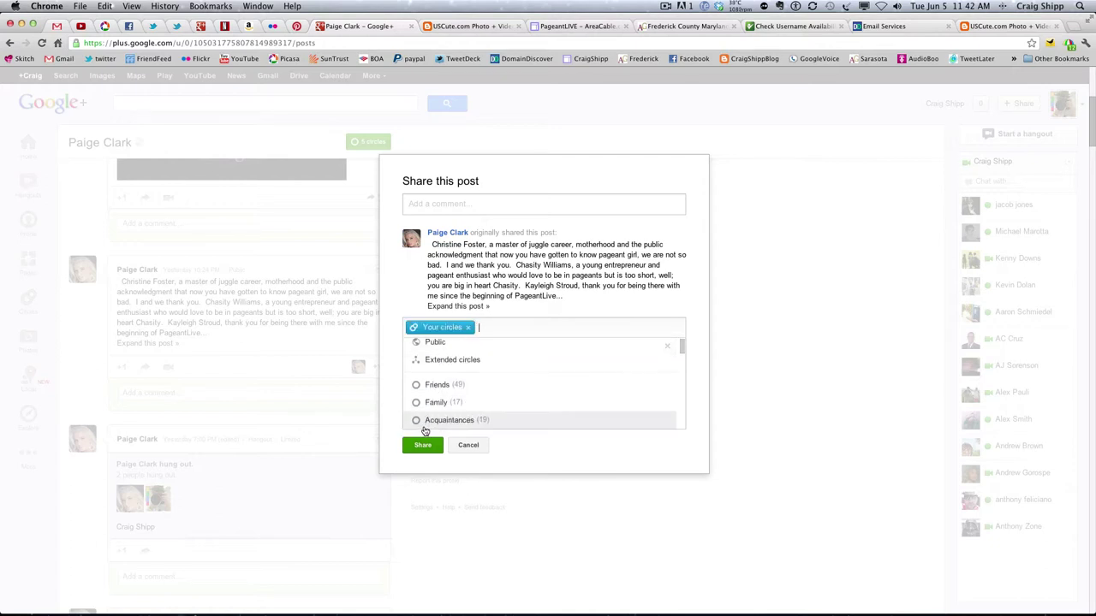
{"action": "left_click", "coordinate": [467, 446]}
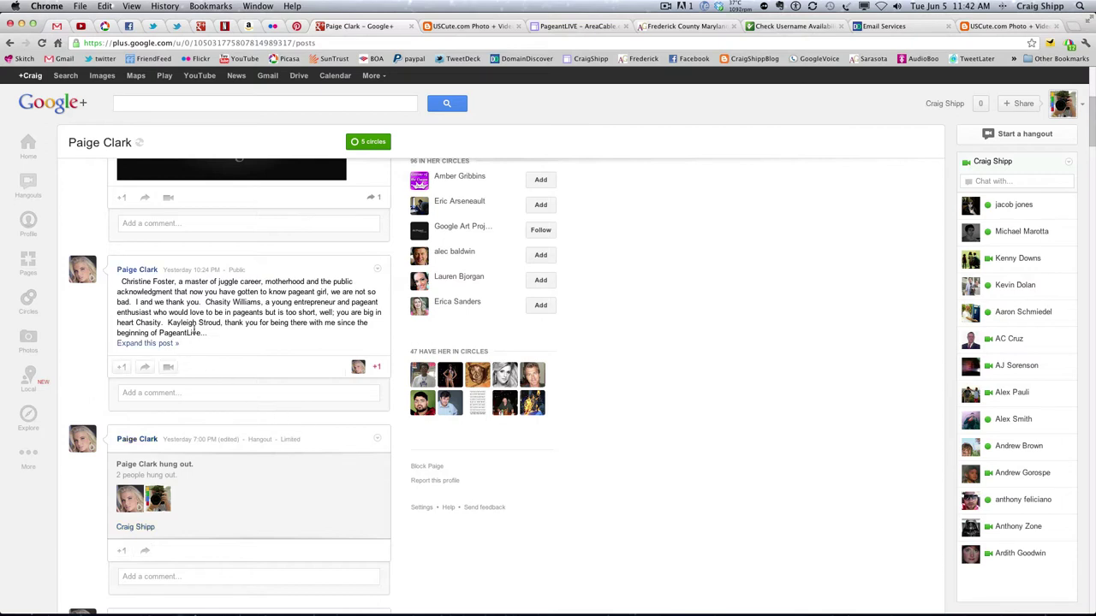
Step: +1 the thank-you post, raising its count to +2
{"action": "left_click", "coordinate": [121, 368]}
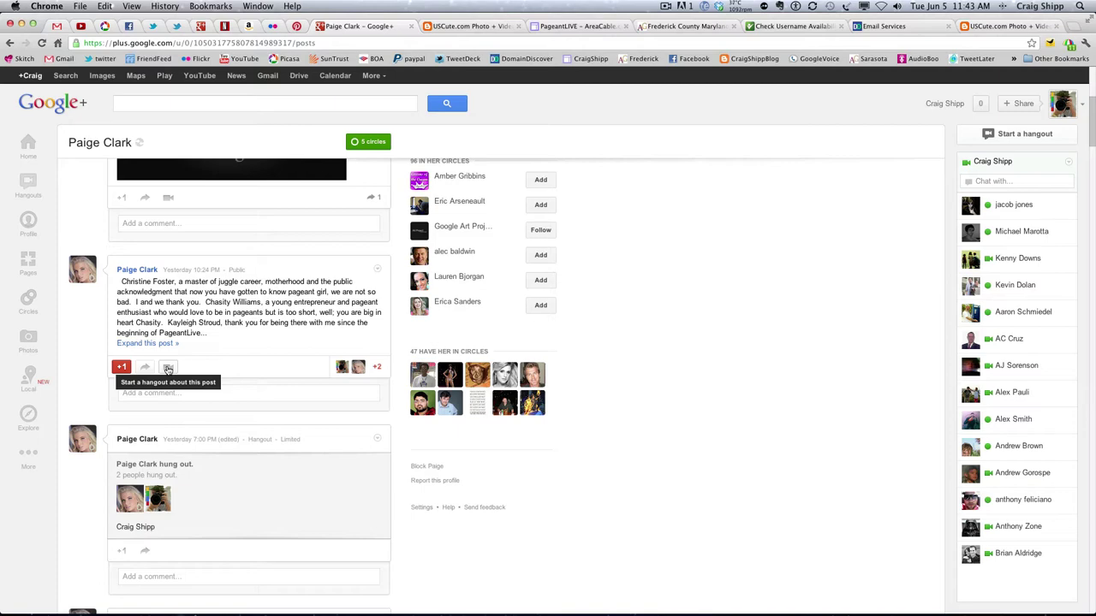
{"action": "scroll", "coordinate": [649, 400], "scroll_direction": "up", "scroll_amount": 5}
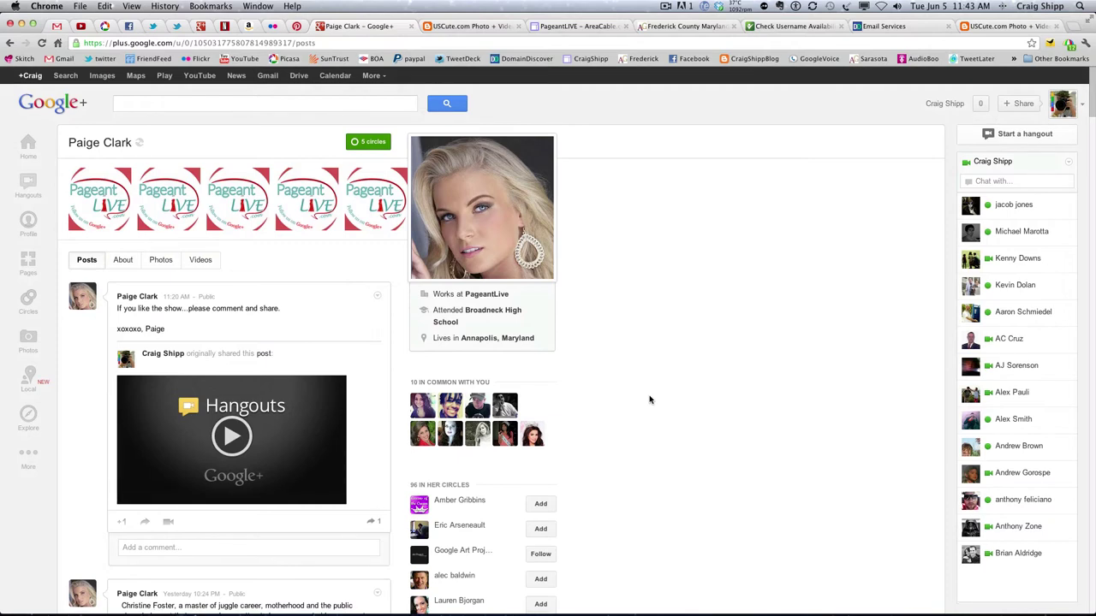
Step: Open the profile of someone in her circles and view its About details
{"action": "scroll", "coordinate": [649, 400], "scroll_direction": "down", "scroll_amount": 3}
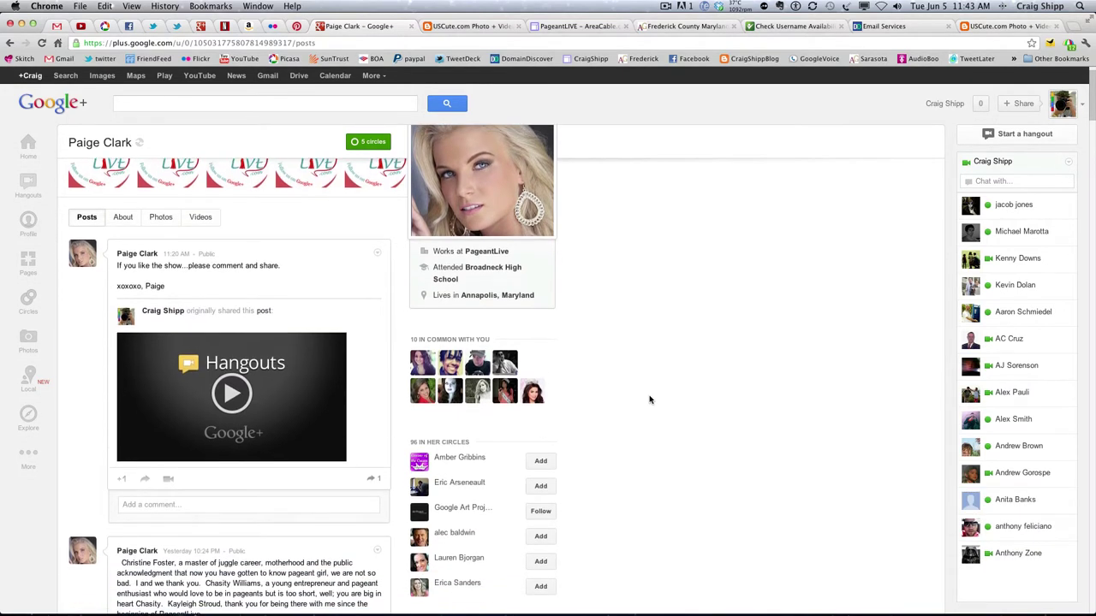
{"action": "scroll", "coordinate": [649, 399], "scroll_direction": "down", "scroll_amount": 2}
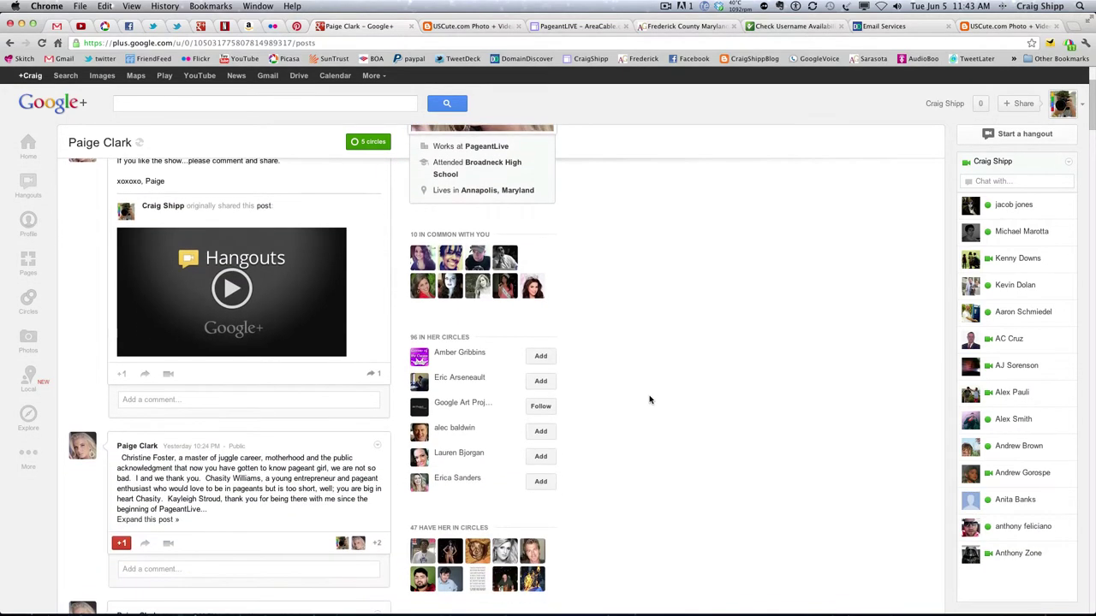
{"action": "mouse_move", "coordinate": [429, 464]}
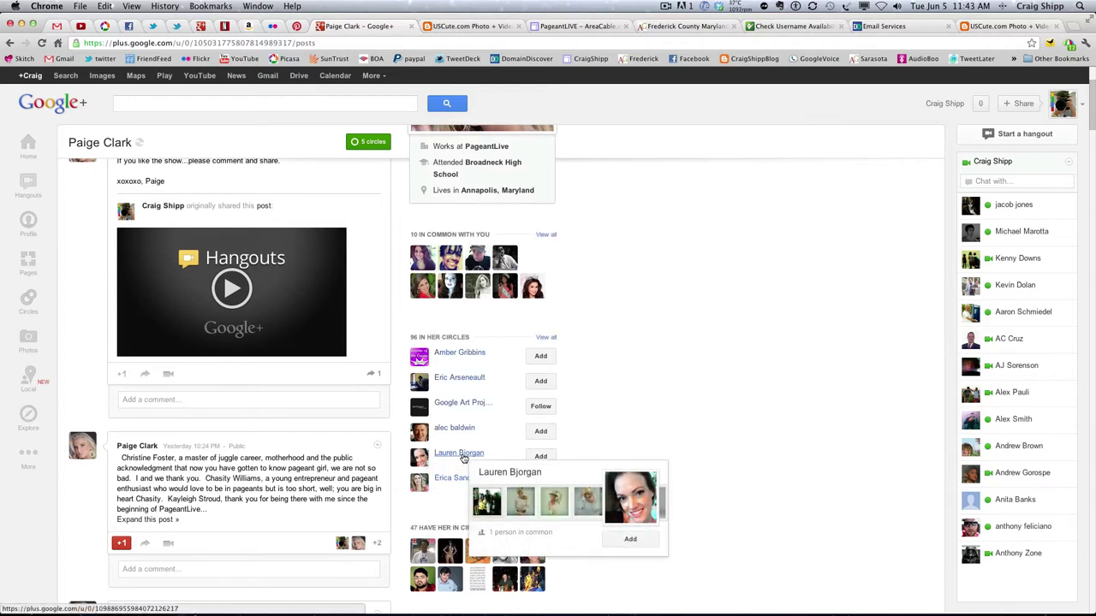
{"action": "left_click", "coordinate": [463, 459]}
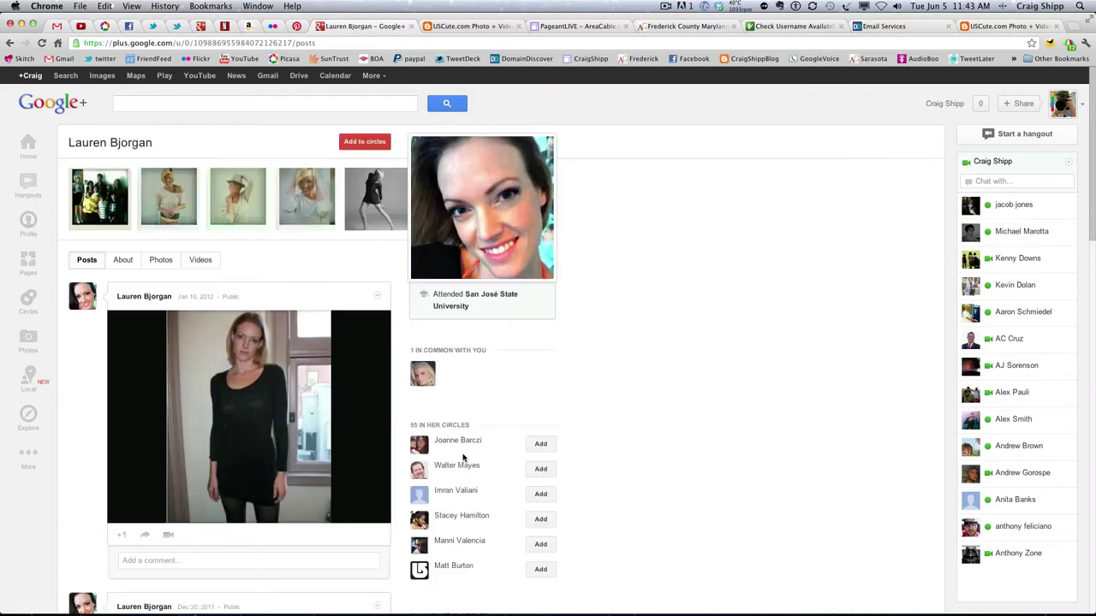
{"action": "left_click", "coordinate": [125, 264]}
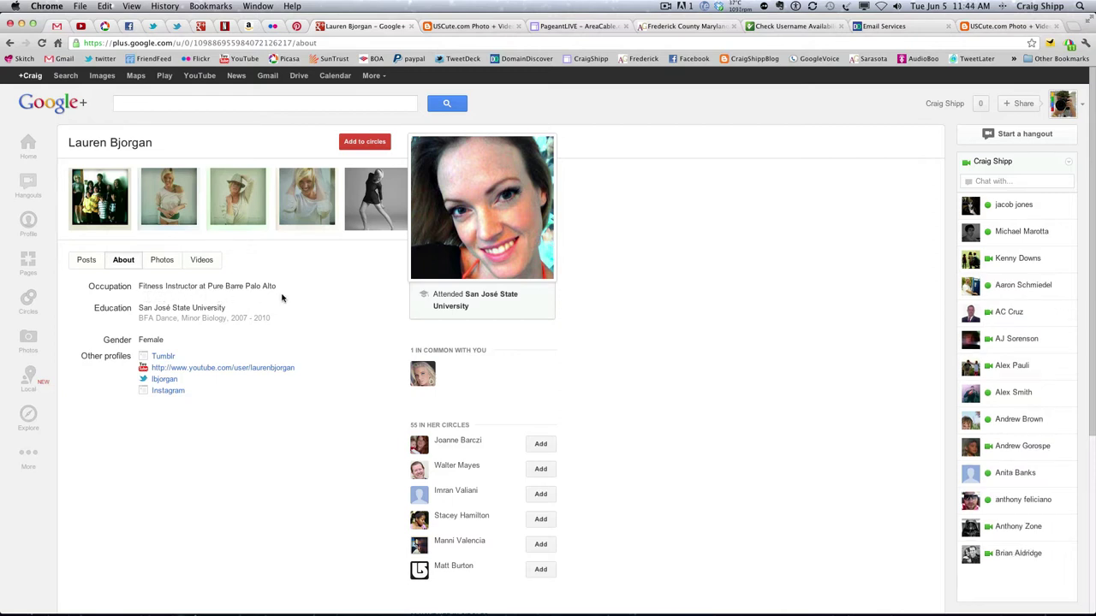
{"action": "scroll", "coordinate": [288, 299], "scroll_direction": "down", "scroll_amount": 1}
{"action": "scroll", "coordinate": [296, 310], "scroll_direction": "up", "scroll_amount": 1}
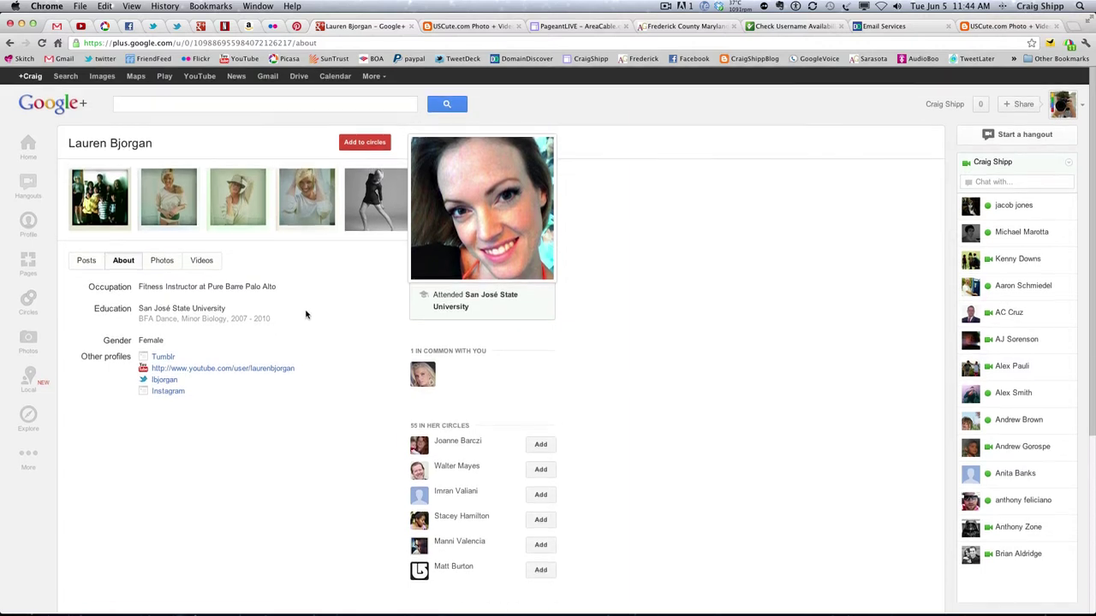
Step: Add this person to a newly created circle called 'Fitness'
{"action": "mouse_move", "coordinate": [363, 144]}
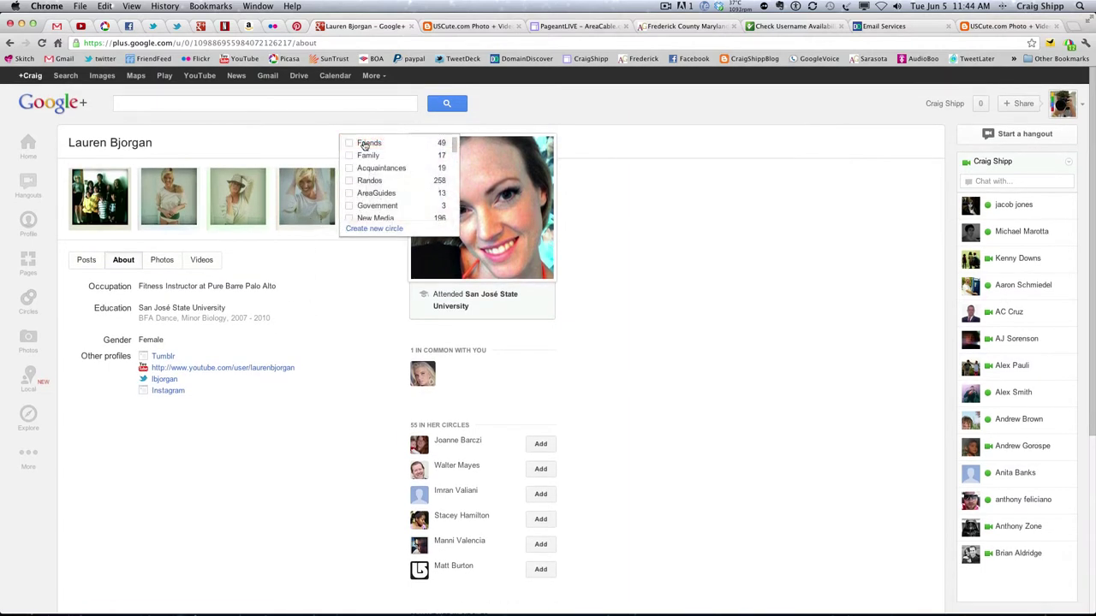
{"action": "scroll", "coordinate": [373, 161], "scroll_direction": "down", "scroll_amount": 5}
{"action": "scroll", "coordinate": [374, 165], "scroll_direction": "down", "scroll_amount": 4}
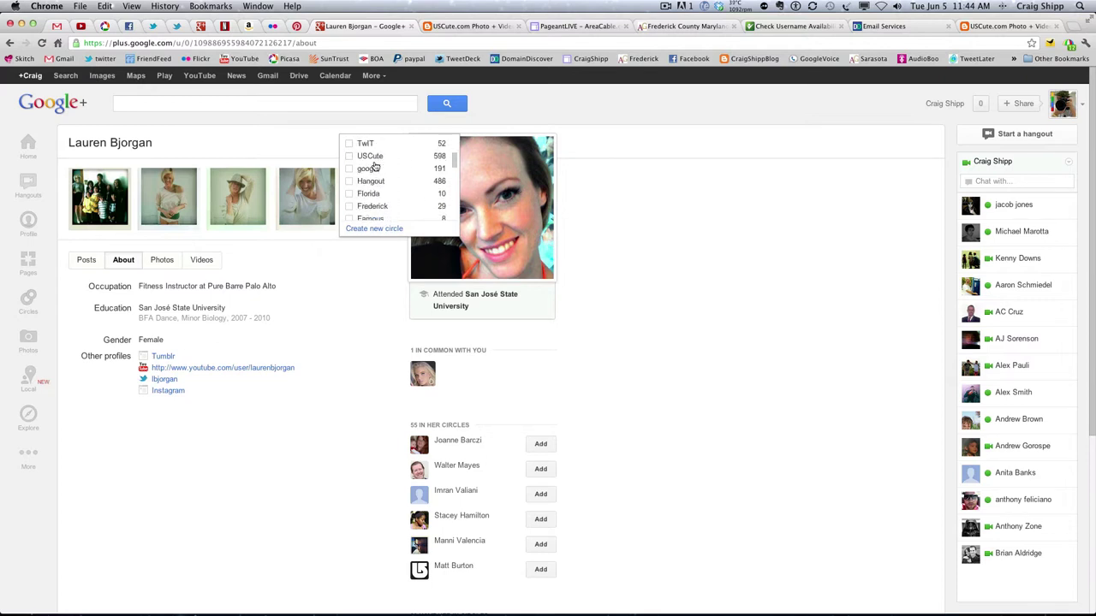
{"action": "scroll", "coordinate": [374, 166], "scroll_direction": "down", "scroll_amount": 4}
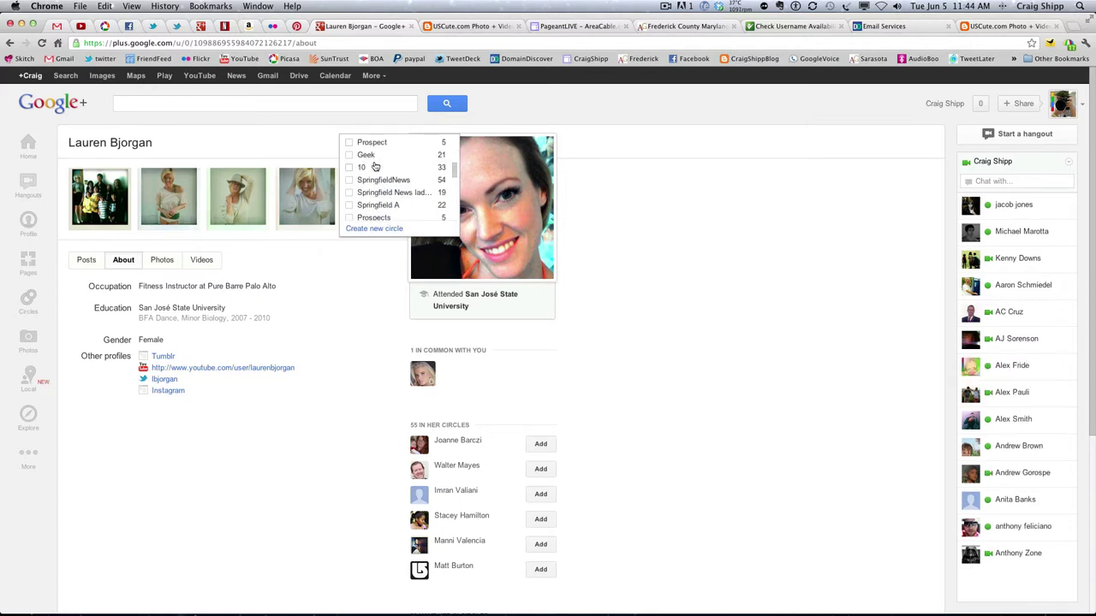
{"action": "scroll", "coordinate": [374, 166], "scroll_direction": "down", "scroll_amount": 4}
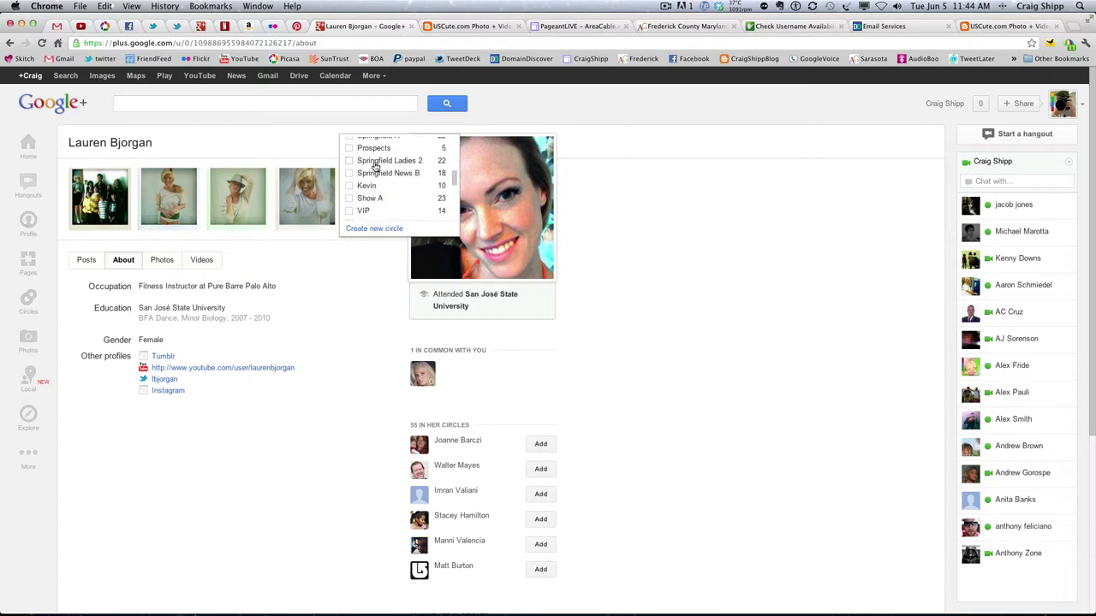
{"action": "scroll", "coordinate": [374, 166], "scroll_direction": "down", "scroll_amount": 3}
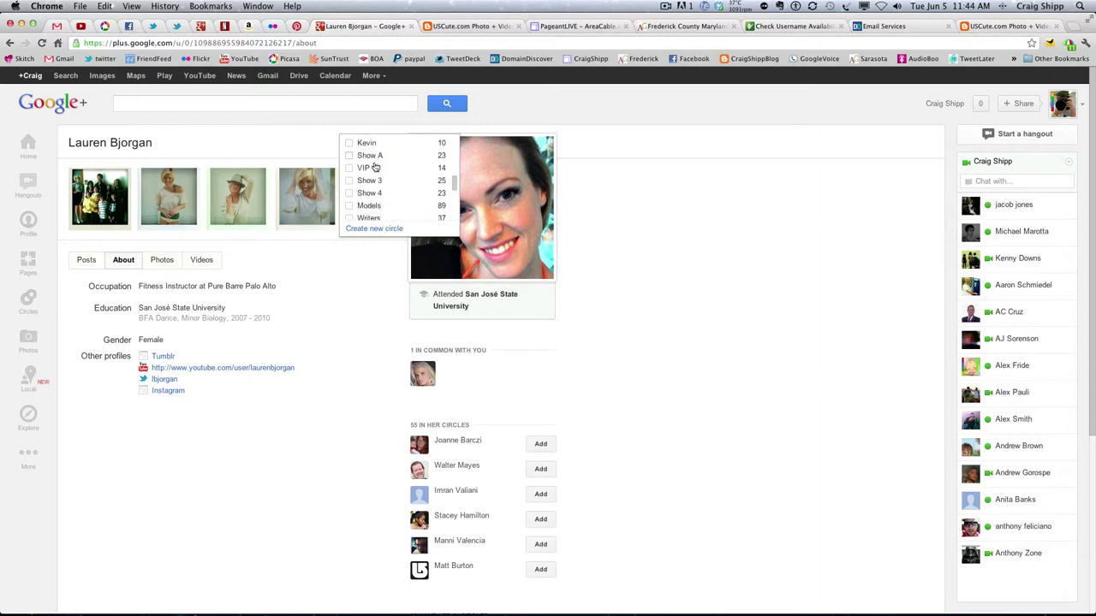
{"action": "scroll", "coordinate": [374, 166], "scroll_direction": "down", "scroll_amount": 3}
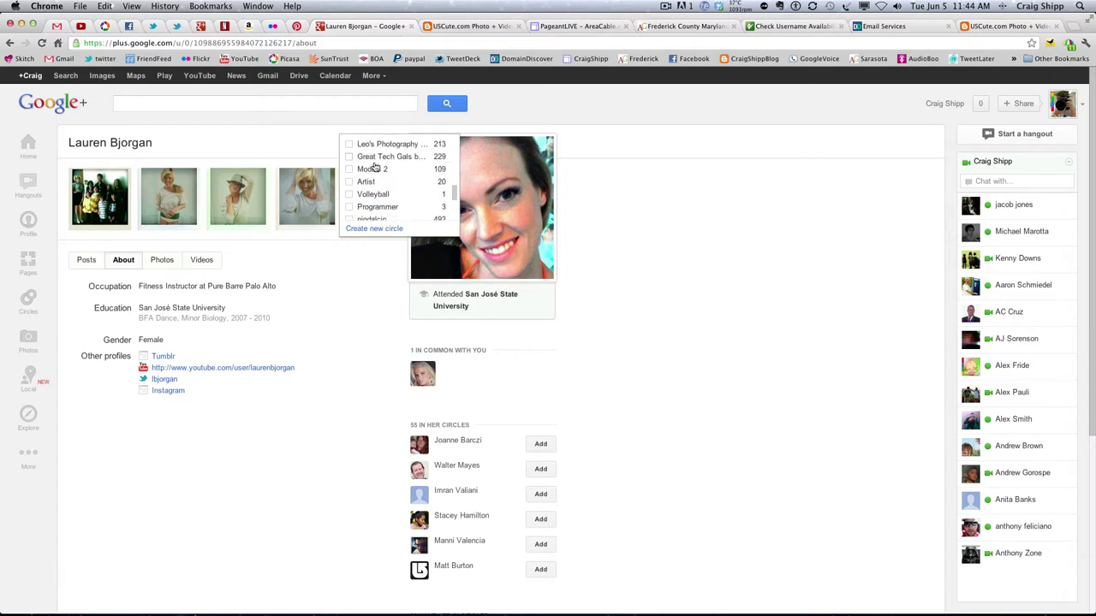
{"action": "scroll", "coordinate": [374, 168], "scroll_direction": "down", "scroll_amount": 2}
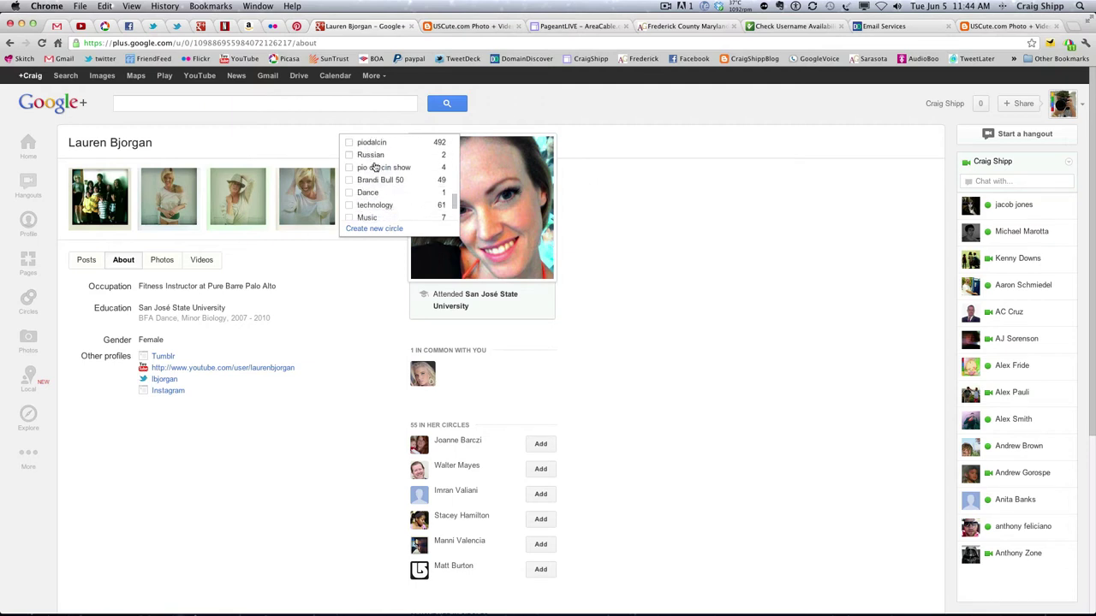
{"action": "scroll", "coordinate": [374, 166], "scroll_direction": "down", "scroll_amount": 3}
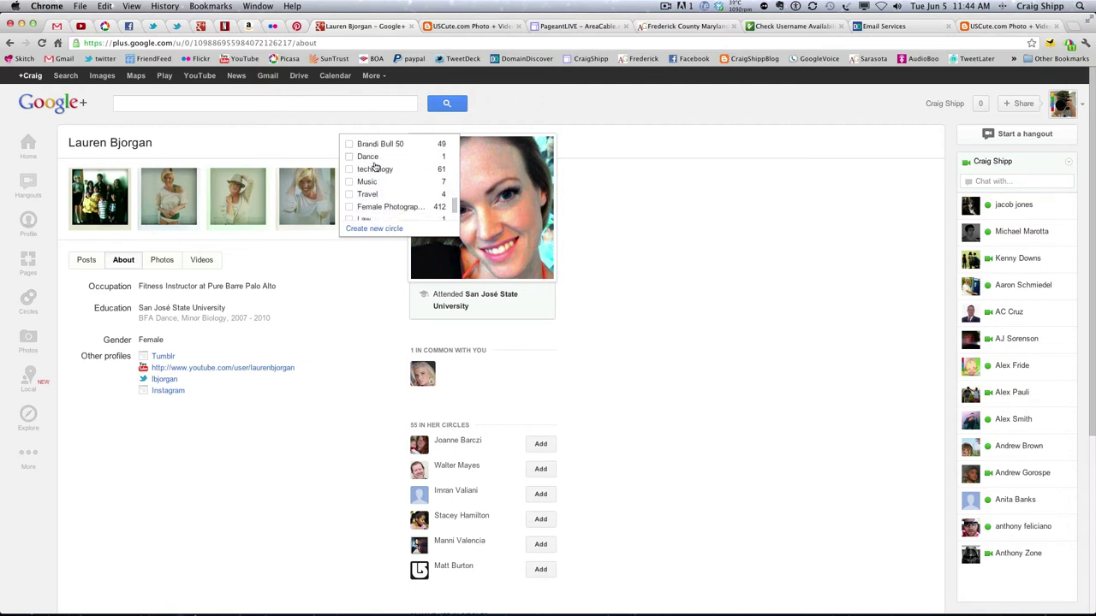
{"action": "scroll", "coordinate": [374, 166], "scroll_direction": "down", "scroll_amount": 1}
{"action": "scroll", "coordinate": [374, 166], "scroll_direction": "down", "scroll_amount": 1}
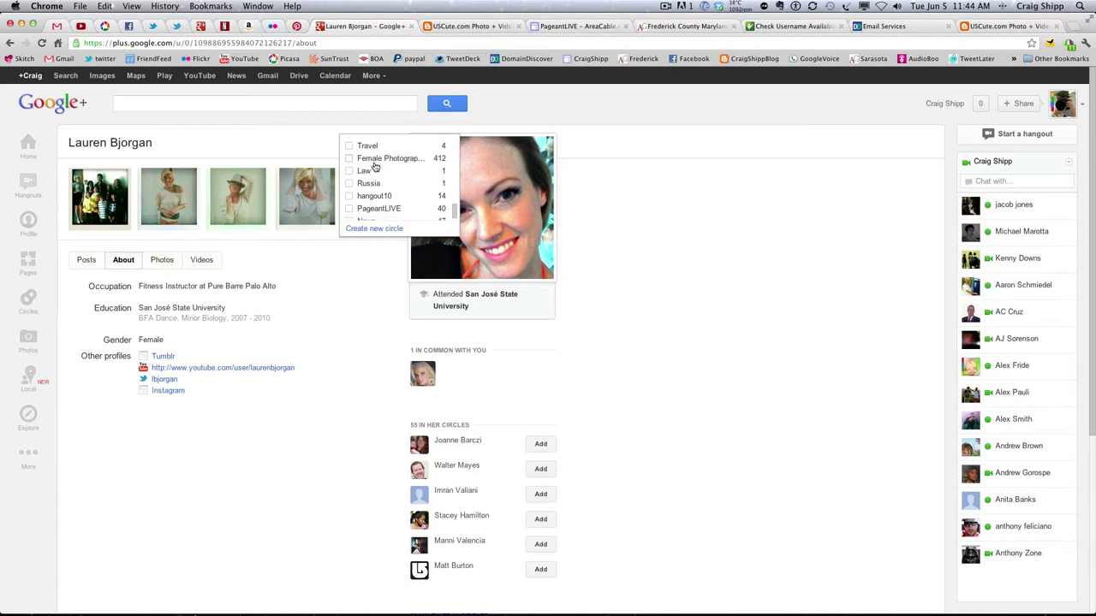
{"action": "left_click", "coordinate": [374, 230]}
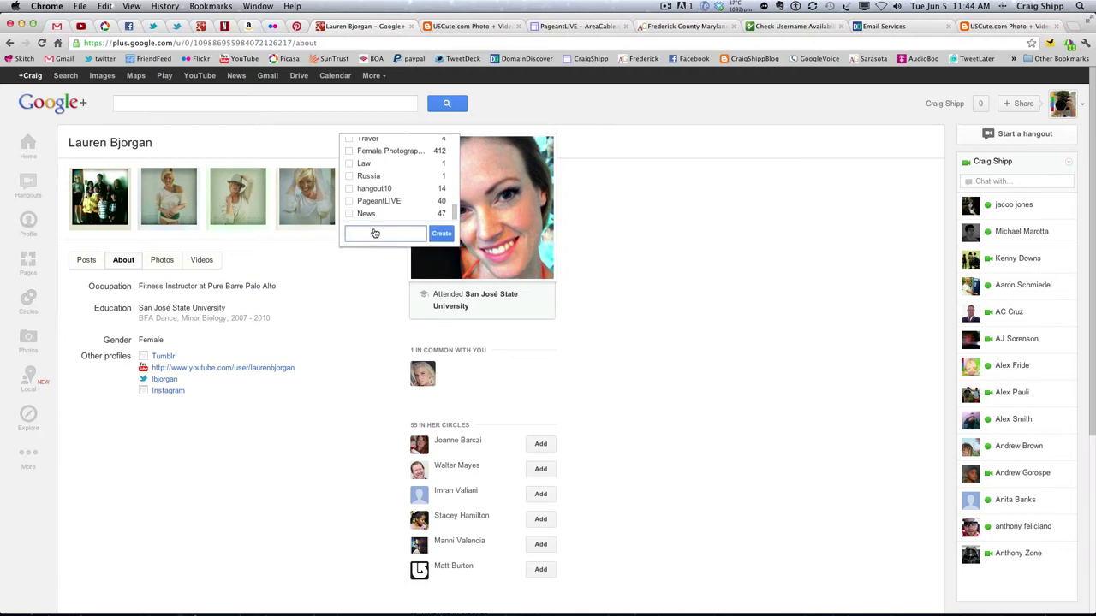
{"action": "type", "text": "Fitness"}
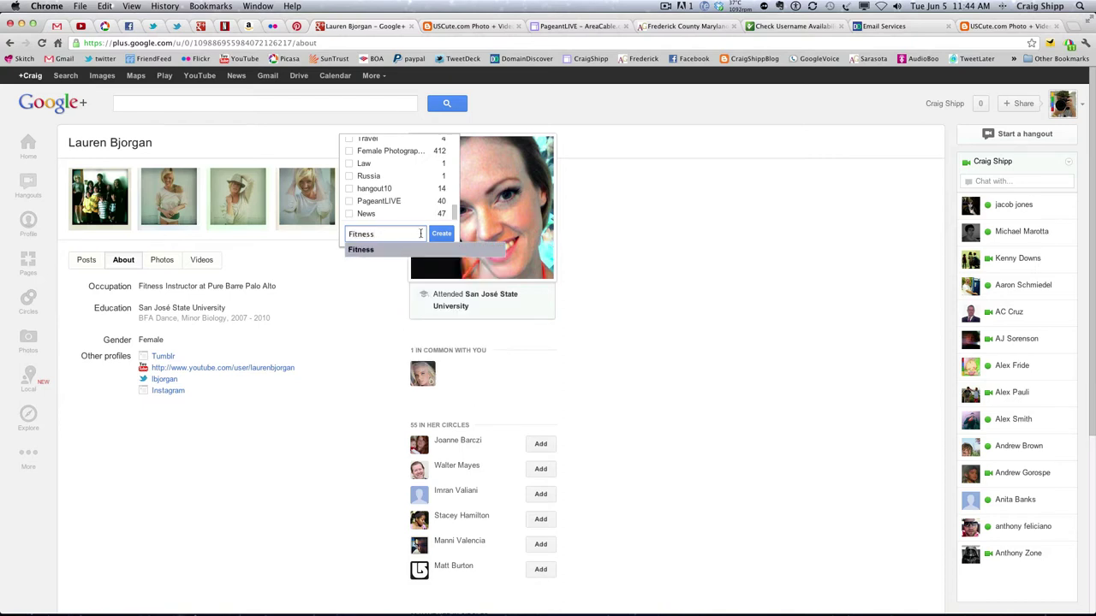
{"action": "left_click", "coordinate": [439, 234]}
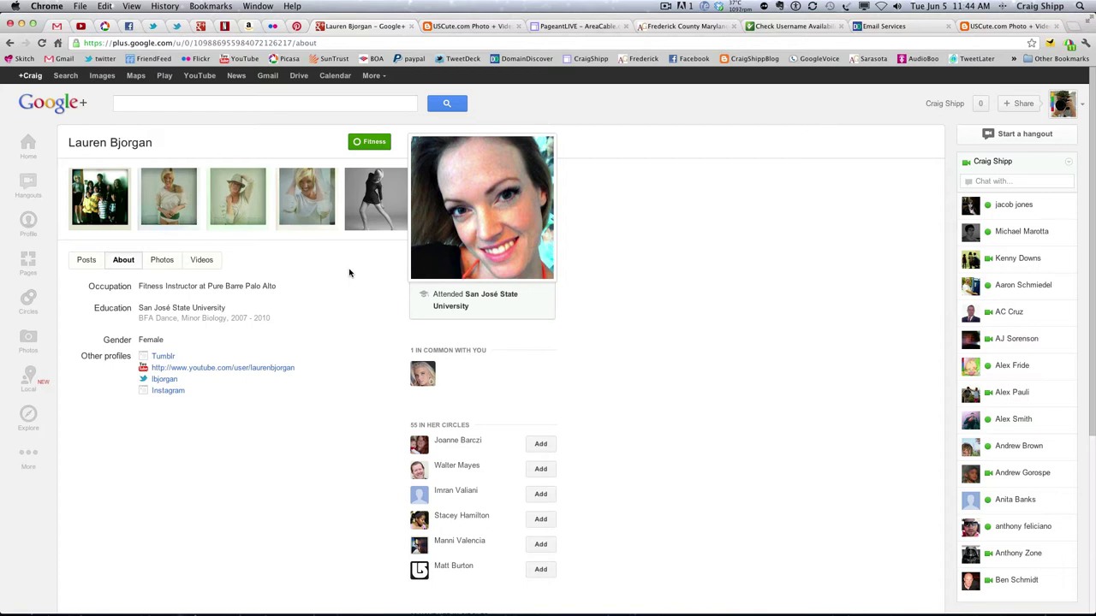
Step: Go back twice to return to the pageant presenter's profile and posts
{"action": "scroll", "coordinate": [349, 273], "scroll_direction": "down", "scroll_amount": 2}
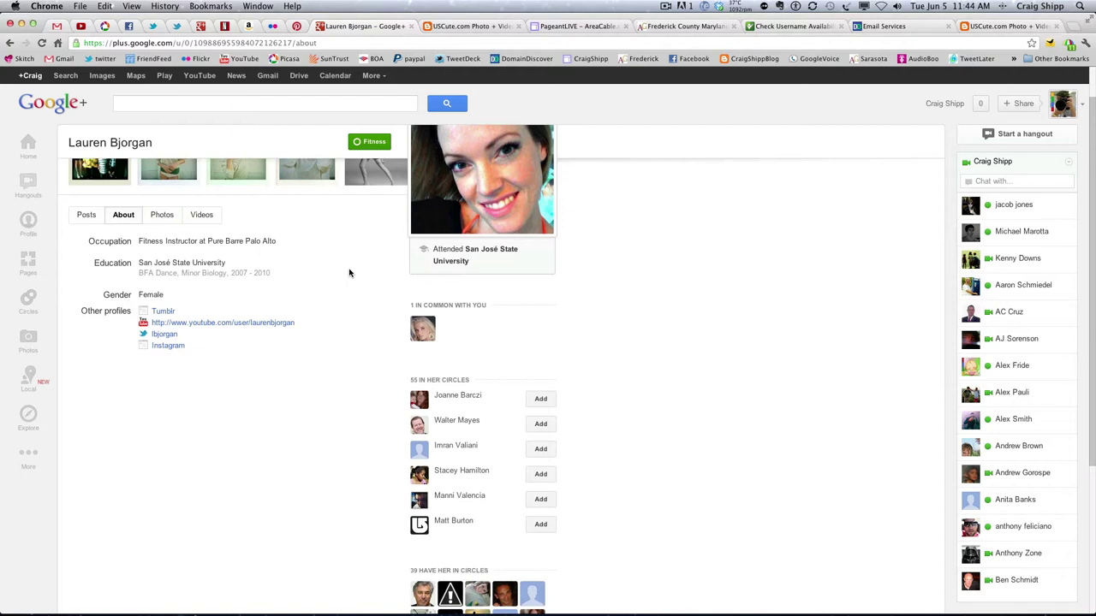
{"action": "scroll", "coordinate": [349, 273], "scroll_direction": "down", "scroll_amount": 1}
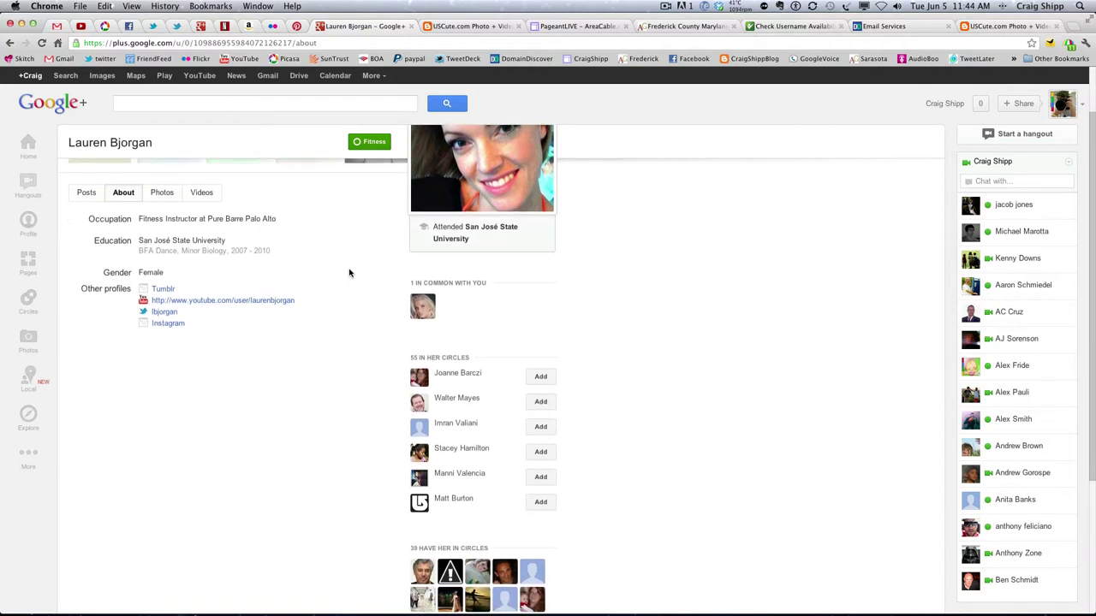
{"action": "scroll", "coordinate": [349, 273], "scroll_direction": "up", "scroll_amount": 3}
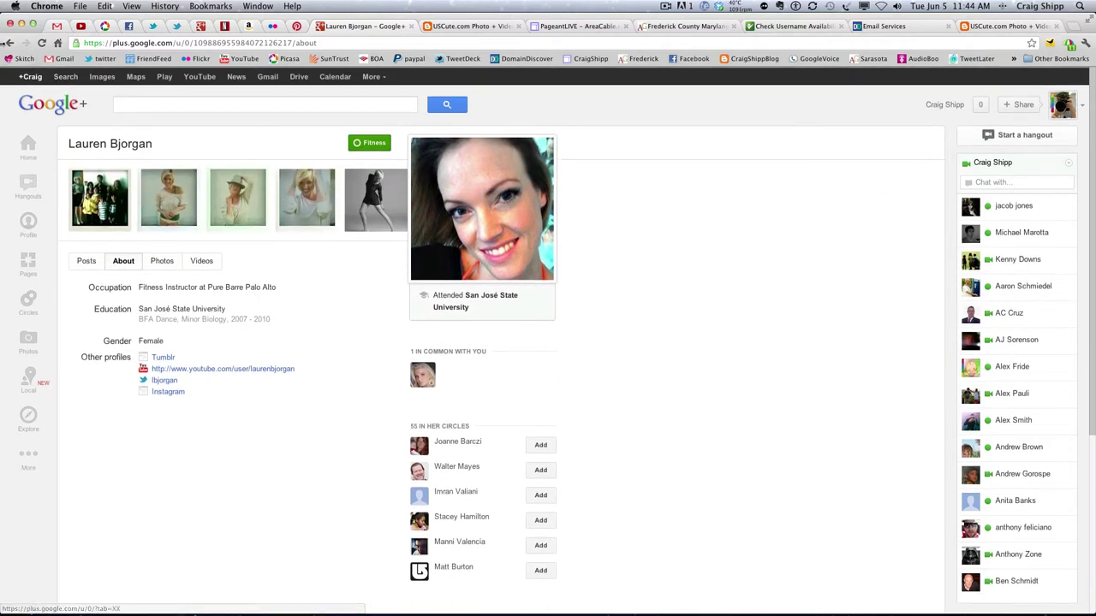
{"action": "left_click", "coordinate": [8, 43]}
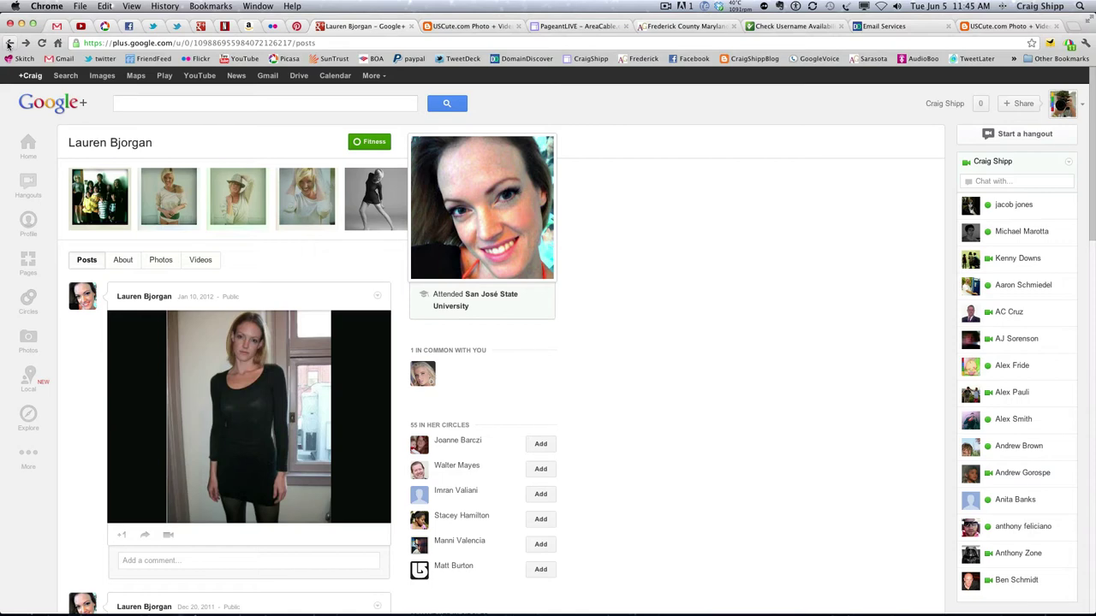
{"action": "left_click", "coordinate": [9, 44]}
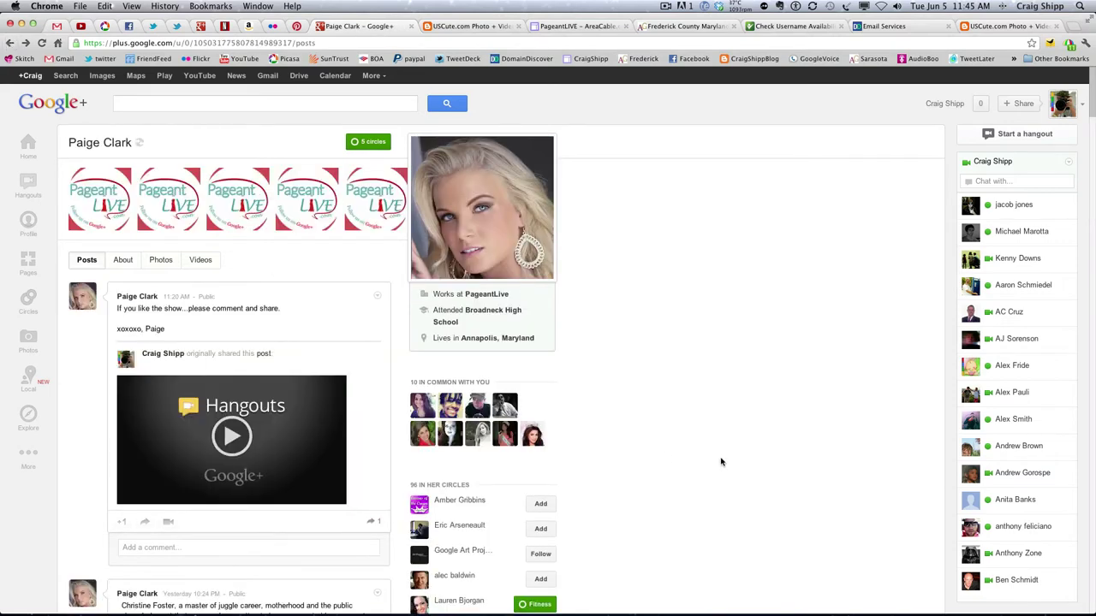
{"action": "scroll", "coordinate": [714, 458], "scroll_direction": "down", "scroll_amount": 3}
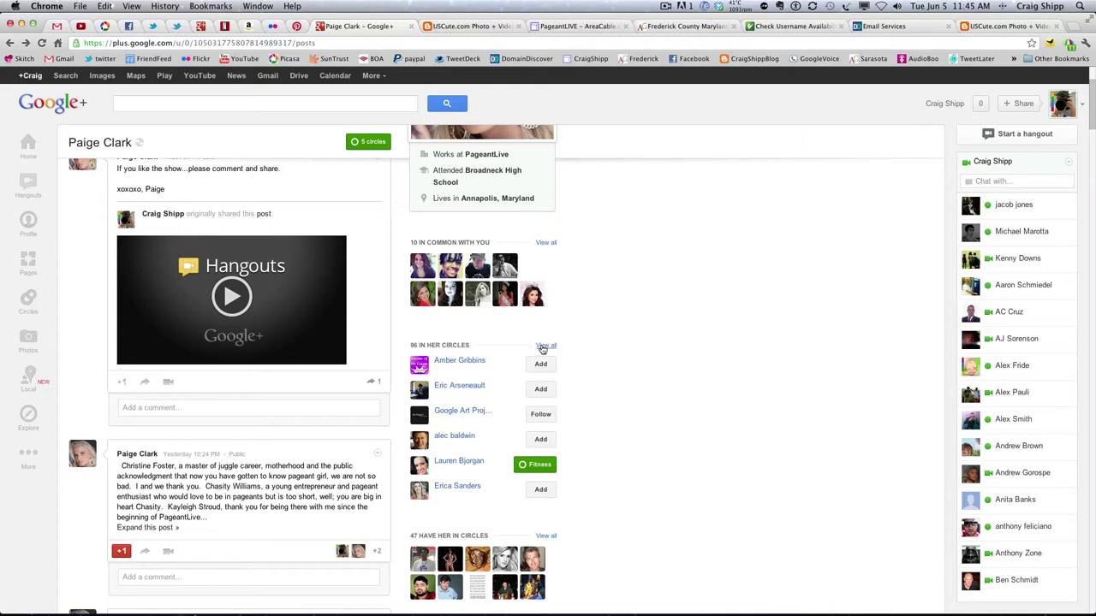
Step: Open the full list of the 96 people in her circles and browse it
{"action": "left_click", "coordinate": [543, 347]}
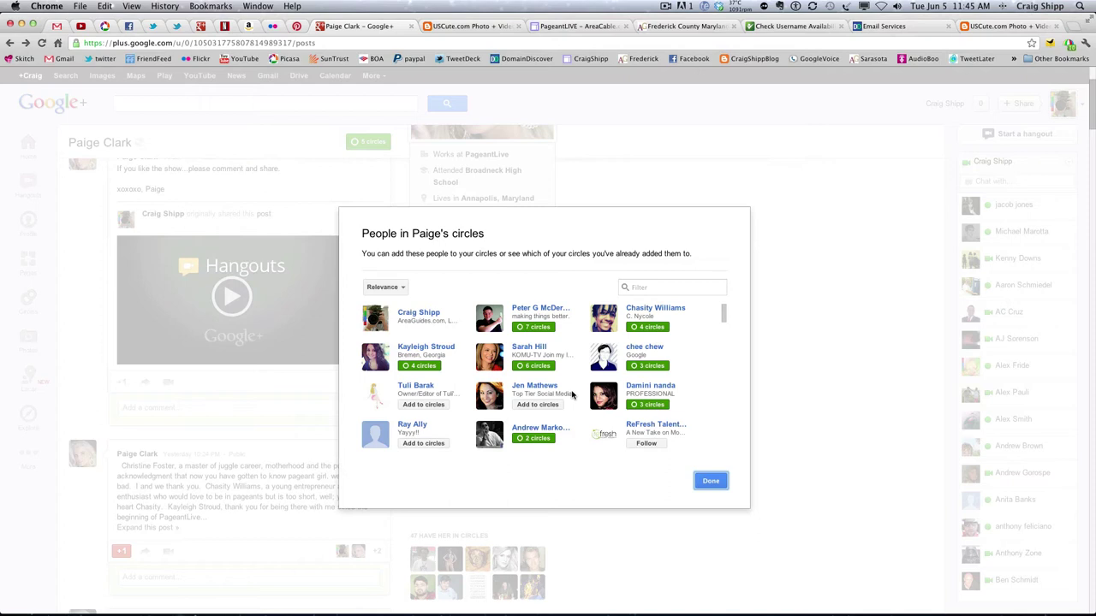
{"action": "mouse_move", "coordinate": [572, 393]}
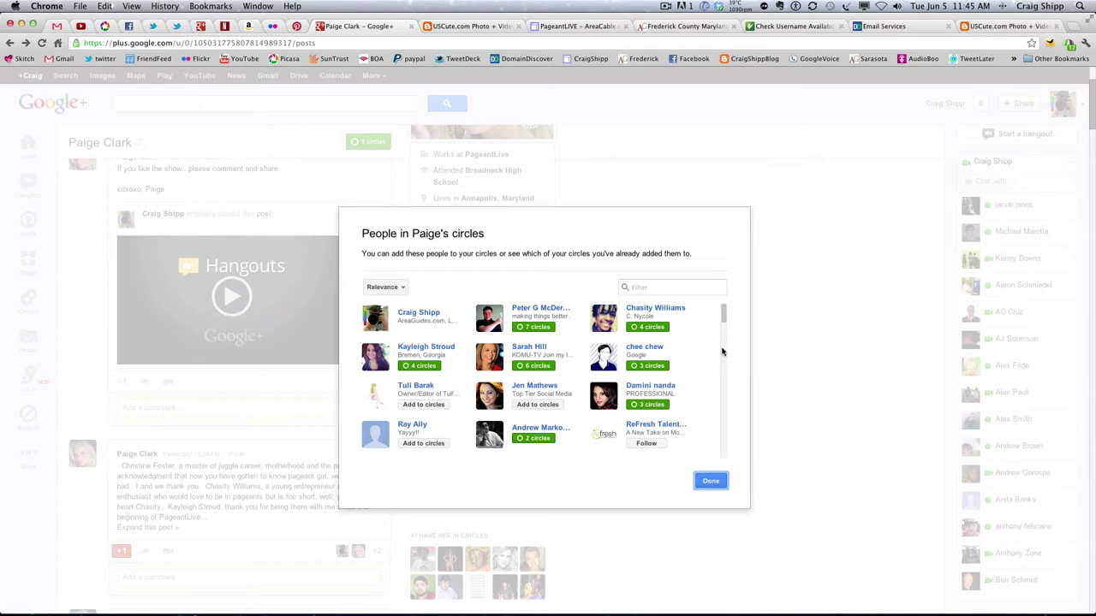
{"action": "mouse_move", "coordinate": [652, 329]}
{"action": "mouse_move", "coordinate": [526, 368]}
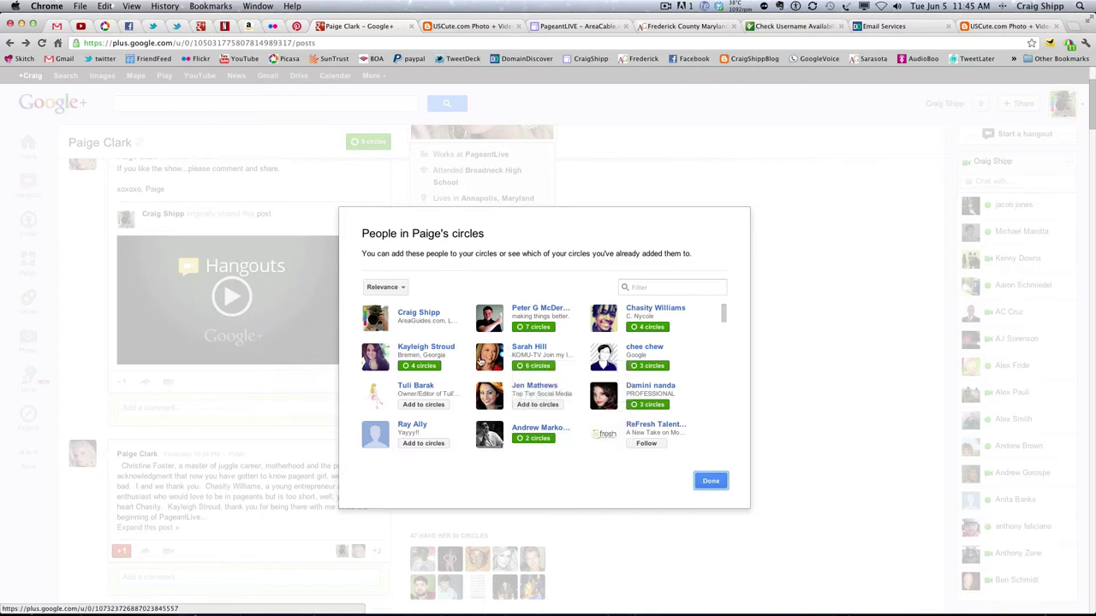
{"action": "mouse_move", "coordinate": [482, 363]}
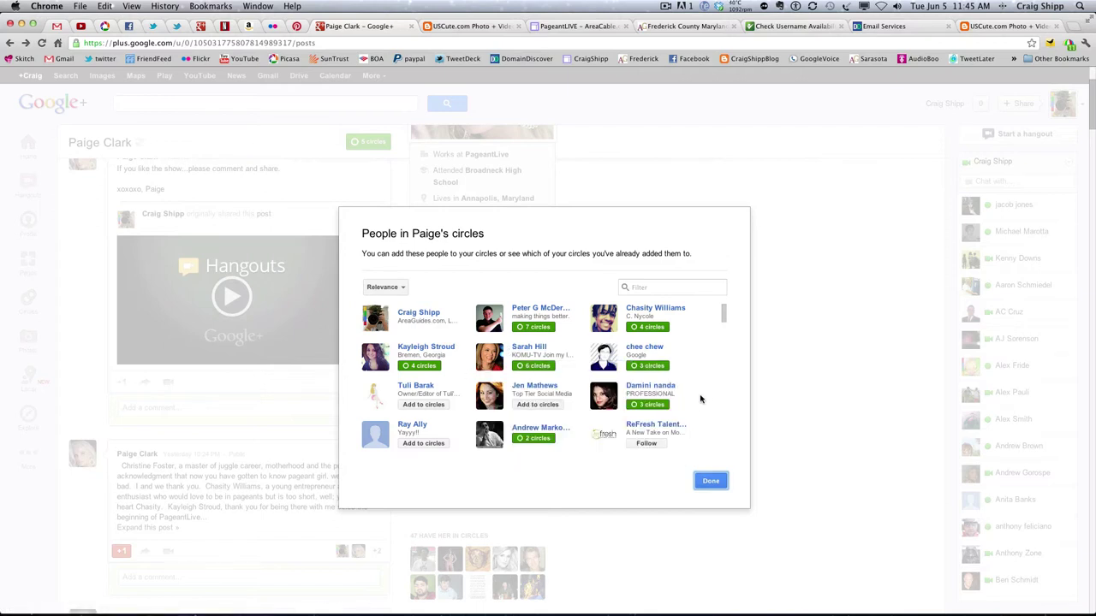
{"action": "scroll", "coordinate": [700, 399], "scroll_direction": "down", "scroll_amount": 2}
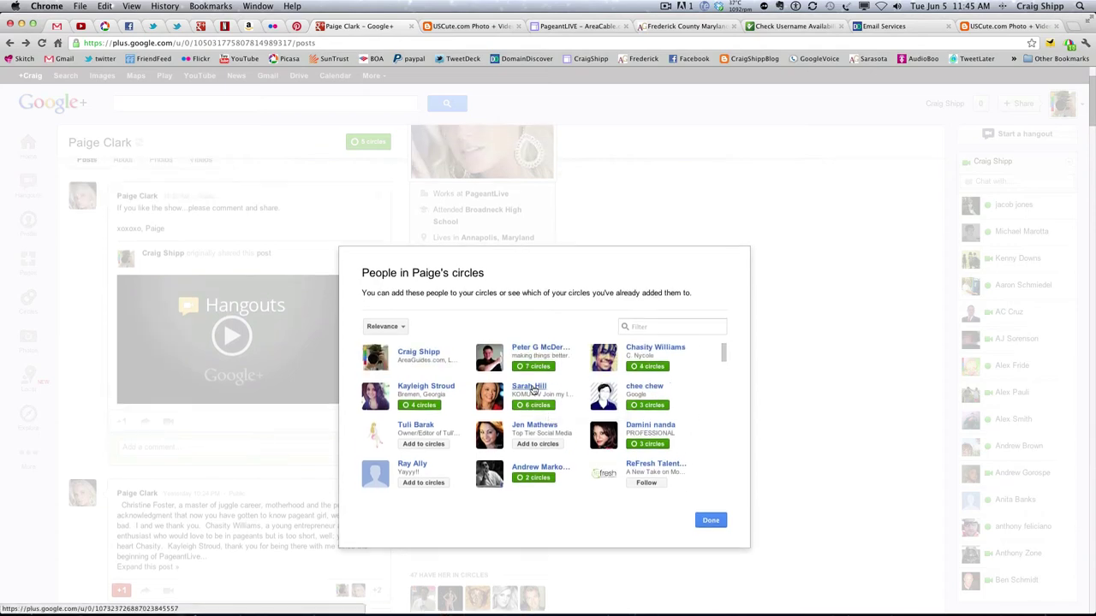
Step: Open the KOMU-TV news anchor's profile from the list and scroll through her posts
{"action": "left_click", "coordinate": [533, 390]}
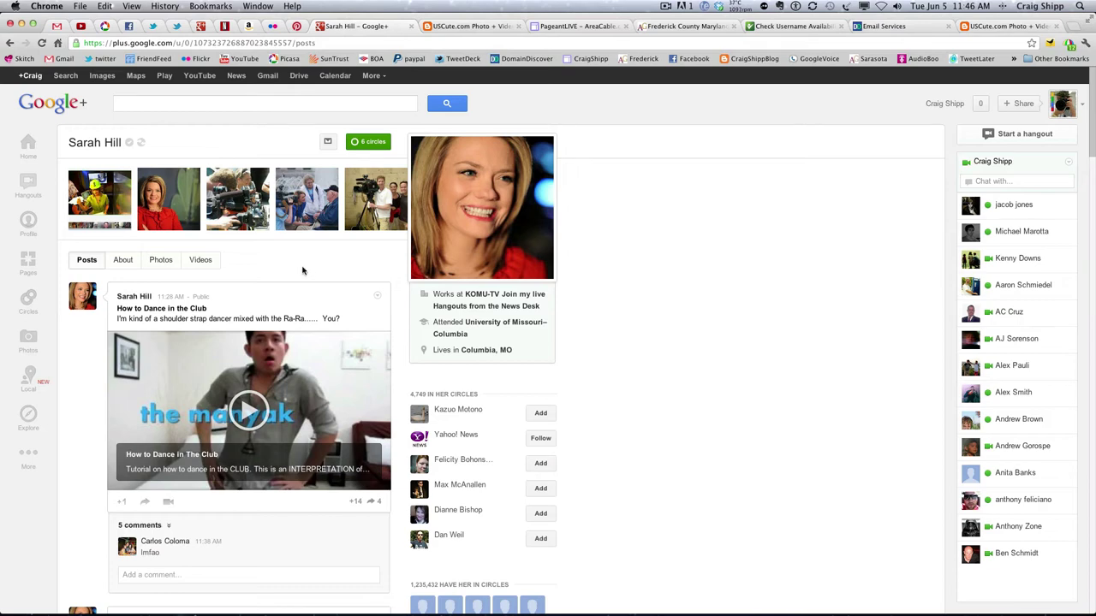
{"action": "scroll", "coordinate": [303, 271], "scroll_direction": "down", "scroll_amount": 1}
{"action": "scroll", "coordinate": [302, 271], "scroll_direction": "down", "scroll_amount": 3}
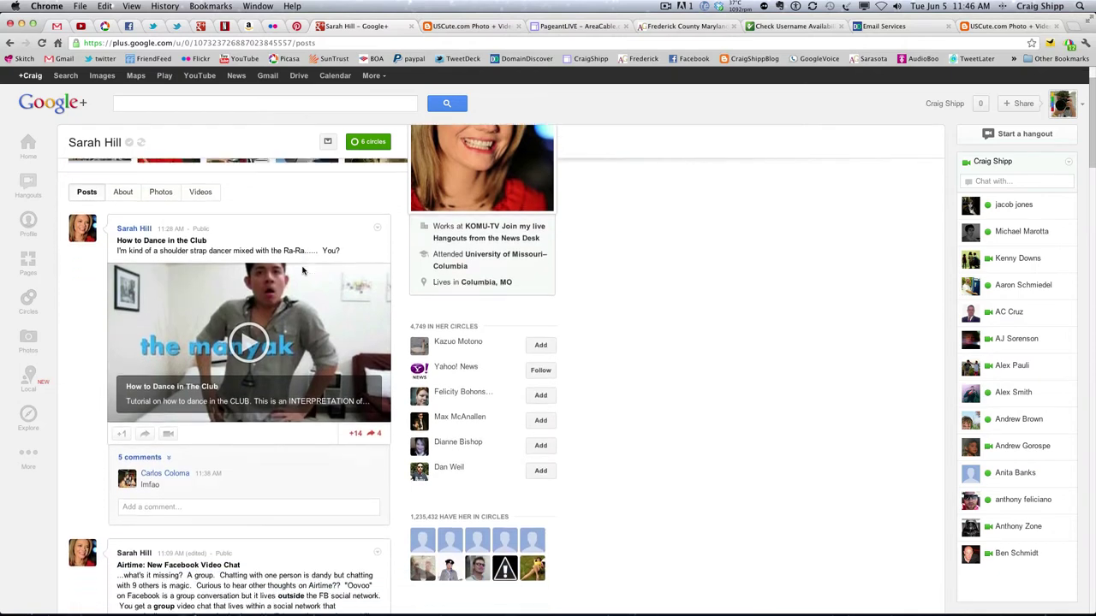
{"action": "scroll", "coordinate": [302, 271], "scroll_direction": "down", "scroll_amount": 5}
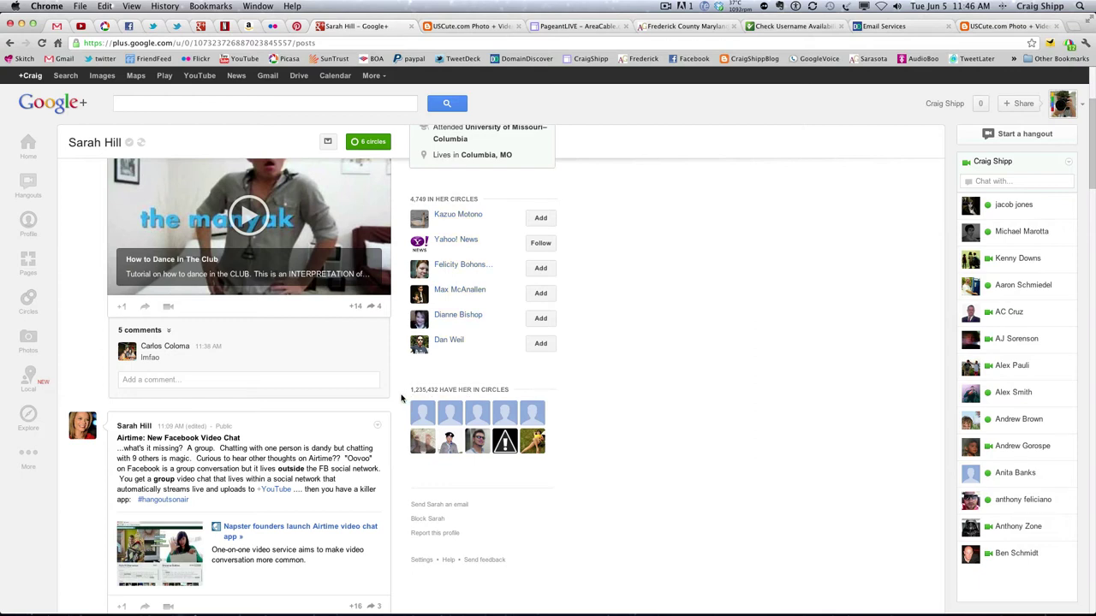
{"action": "scroll", "coordinate": [403, 396], "scroll_direction": "up", "scroll_amount": 5}
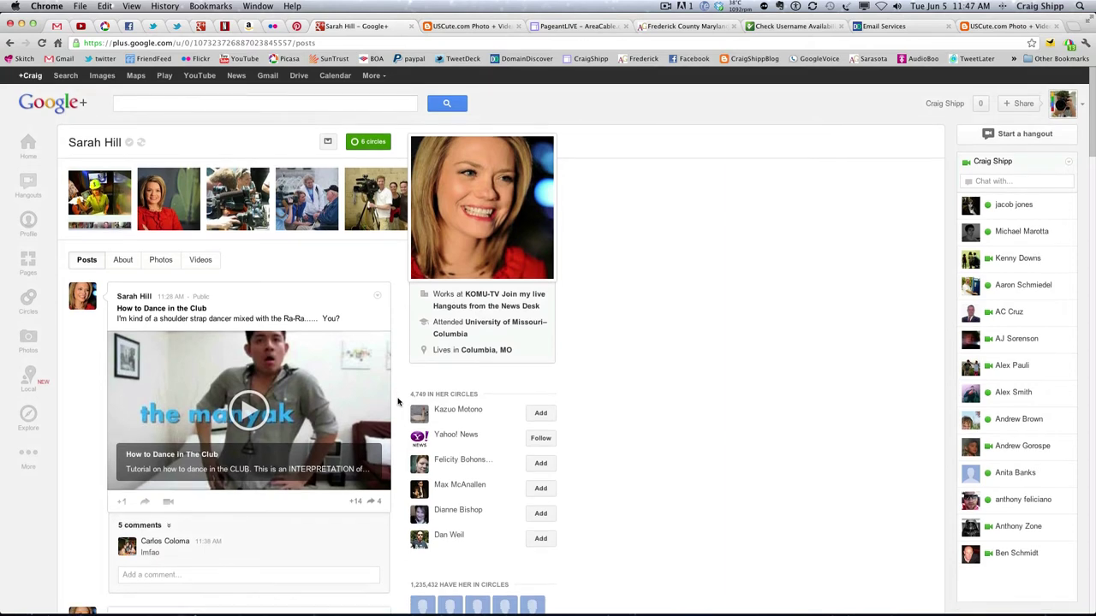
{"action": "scroll", "coordinate": [398, 402], "scroll_direction": "down", "scroll_amount": 1}
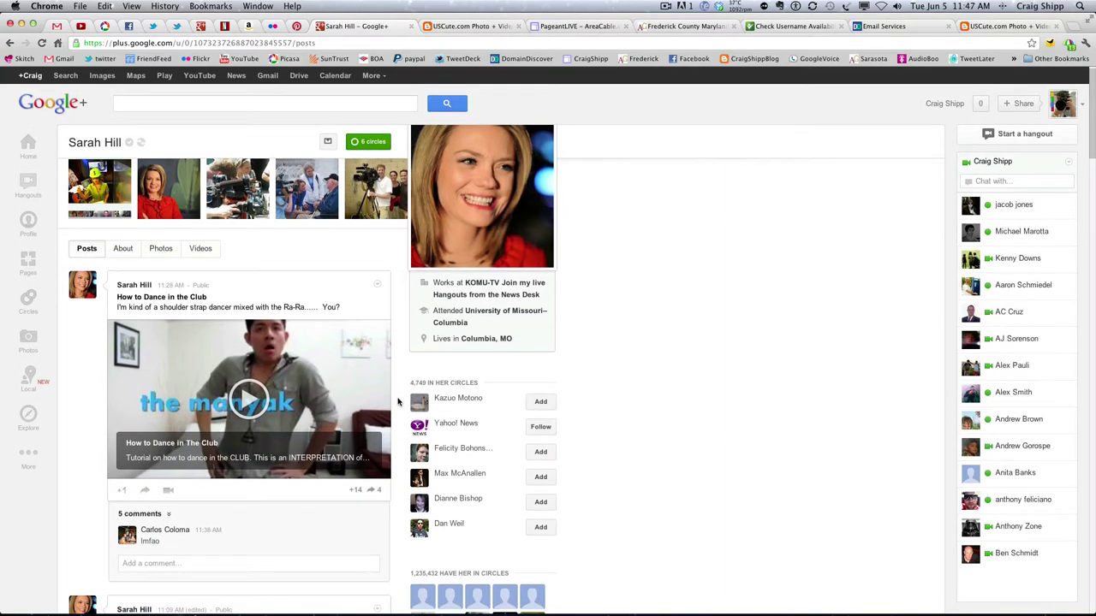
{"action": "scroll", "coordinate": [398, 402], "scroll_direction": "up", "scroll_amount": 2}
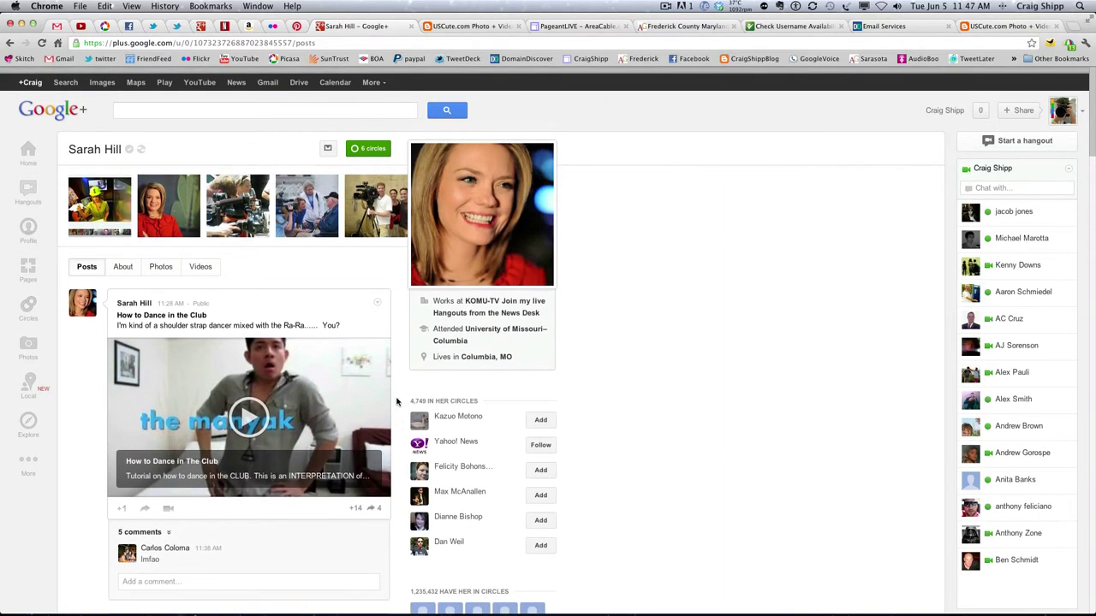
Step: Show the news anchor's About details: tagline, introduction, bragging rights, occupation and employment history
{"action": "left_click", "coordinate": [122, 271]}
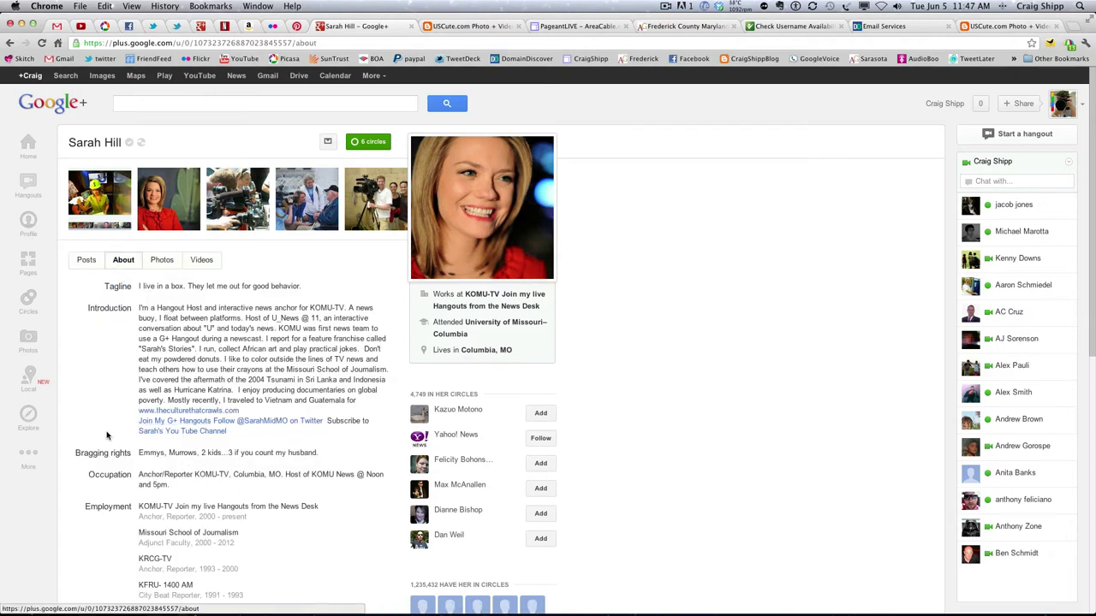
{"action": "scroll", "coordinate": [107, 435], "scroll_direction": "down", "scroll_amount": 5}
{"action": "scroll", "coordinate": [105, 435], "scroll_direction": "up", "scroll_amount": 5}
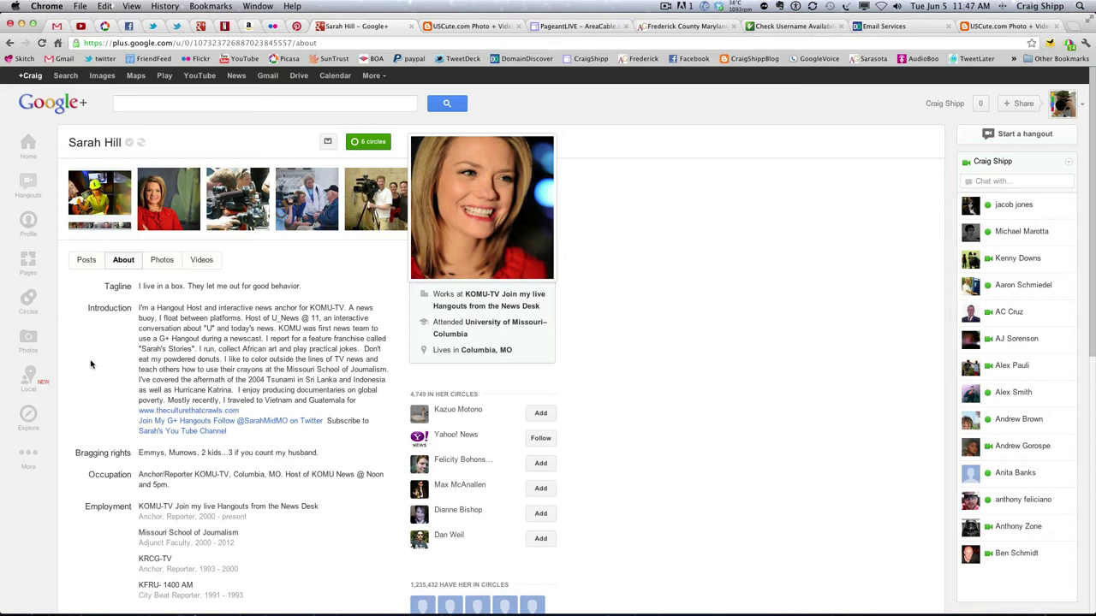
Step: On the Hangouts page, set up a hangout named 'Test' inviting Public, then close it
{"action": "left_click", "coordinate": [28, 187]}
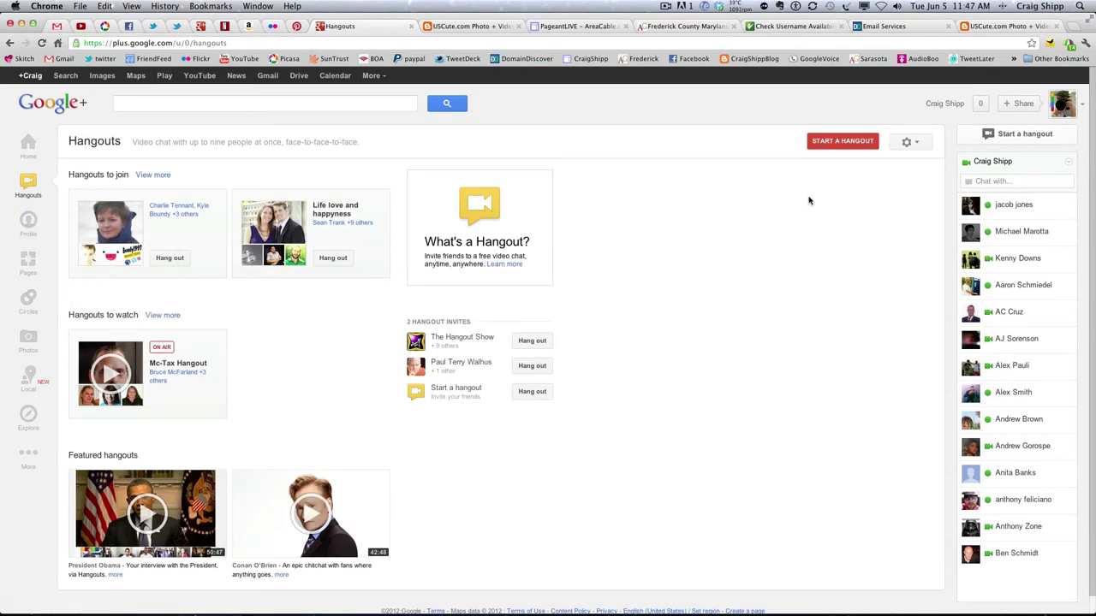
{"action": "left_click", "coordinate": [837, 144]}
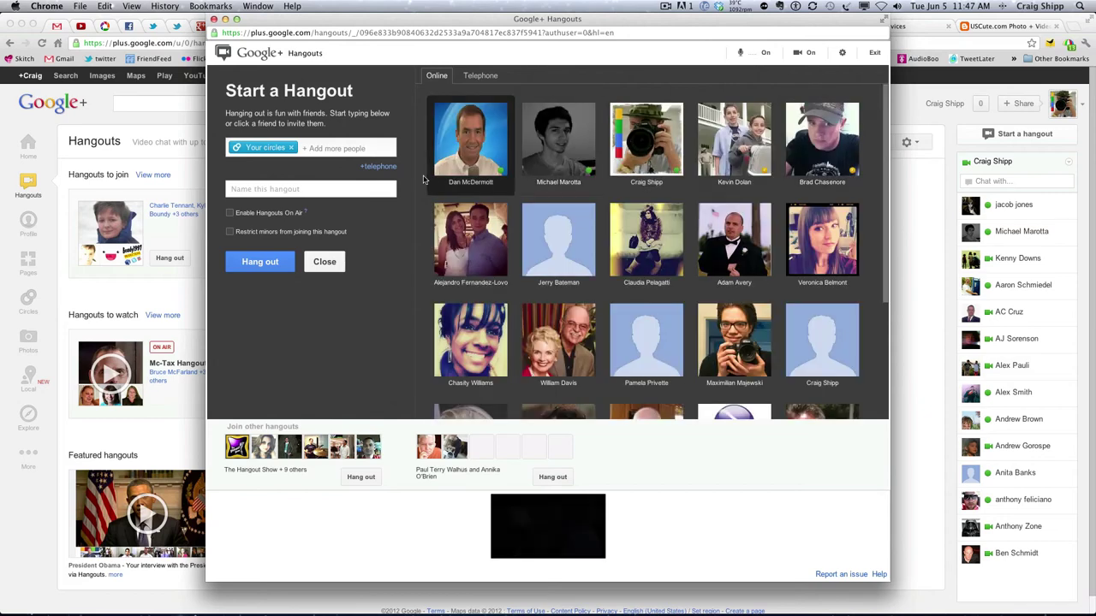
{"action": "left_click", "coordinate": [312, 188]}
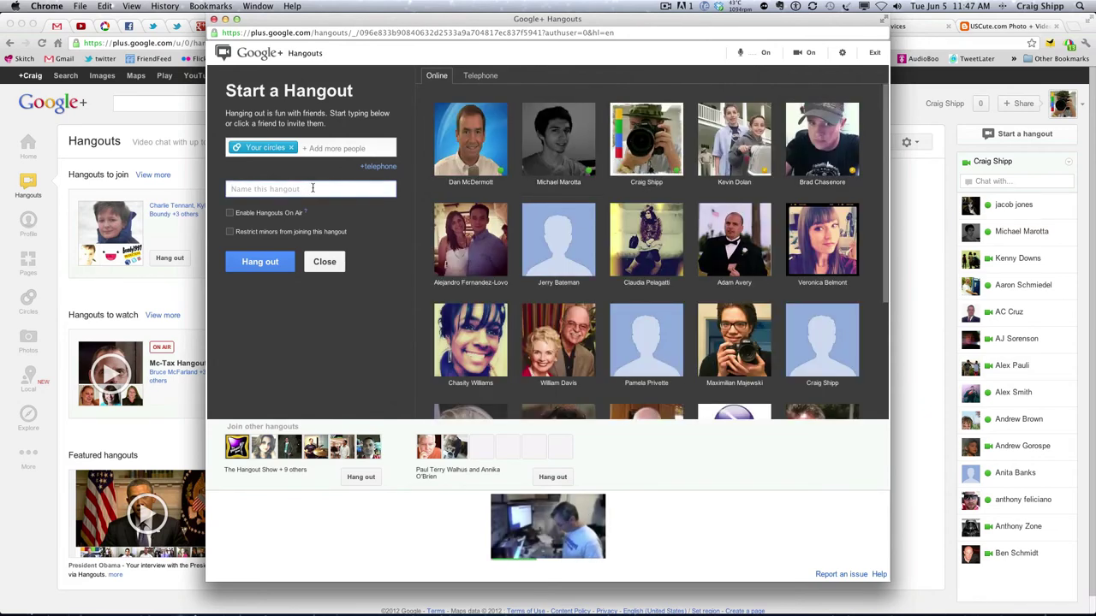
{"action": "type", "text": "Test"}
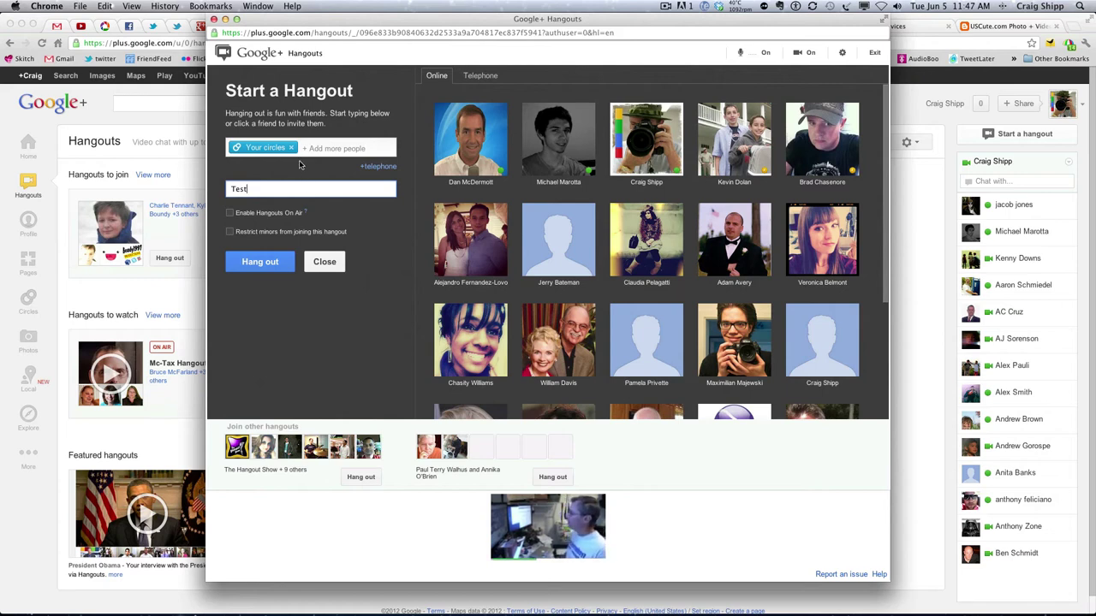
{"action": "left_click", "coordinate": [336, 155]}
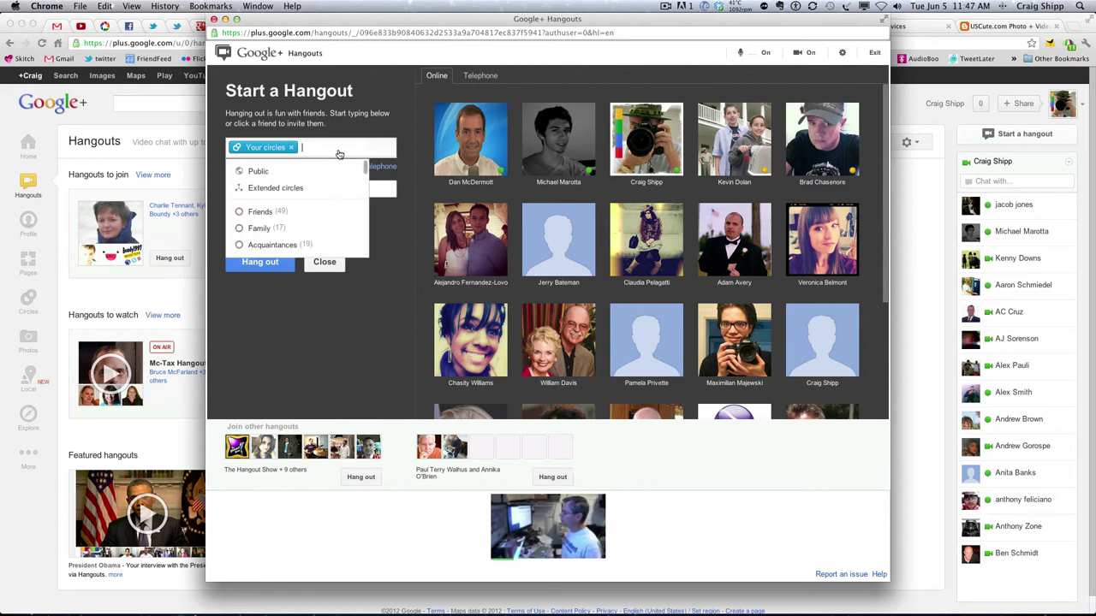
{"action": "left_click", "coordinate": [286, 172]}
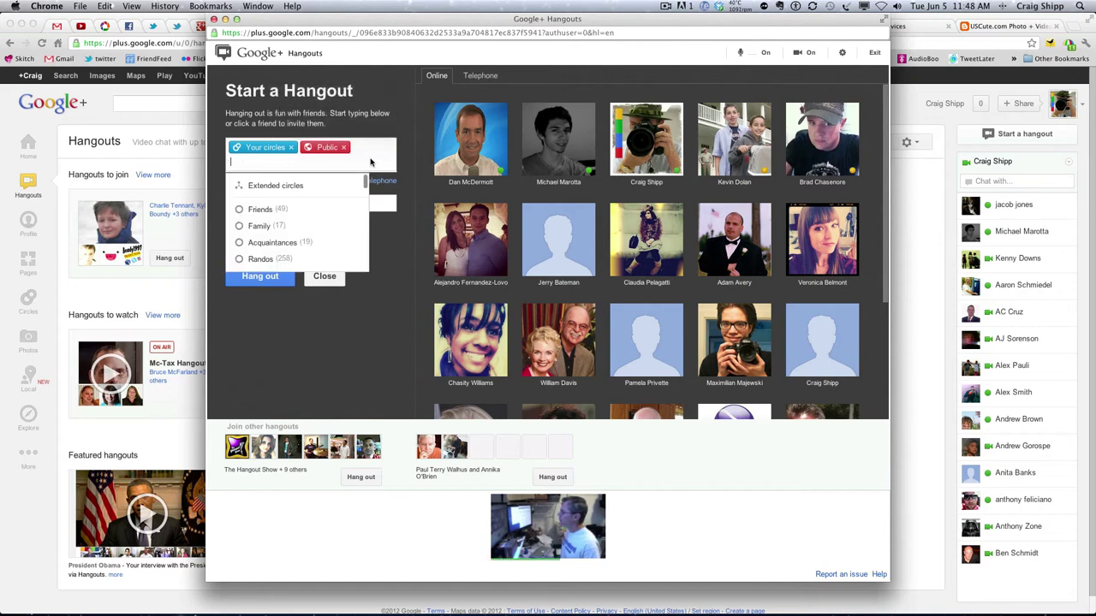
{"action": "left_click", "coordinate": [291, 316]}
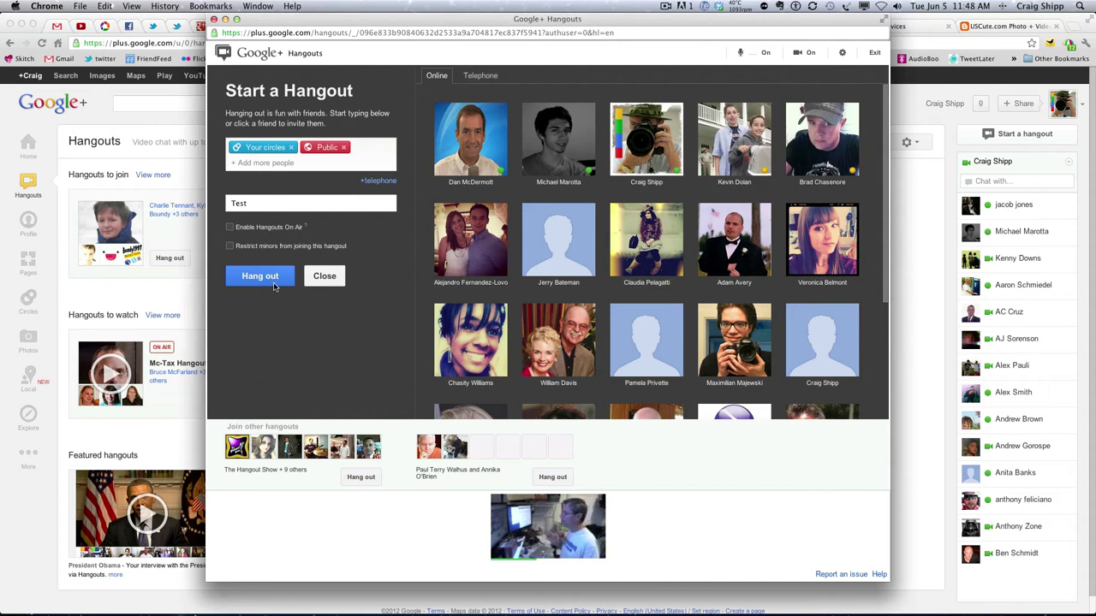
{"action": "left_click", "coordinate": [323, 276]}
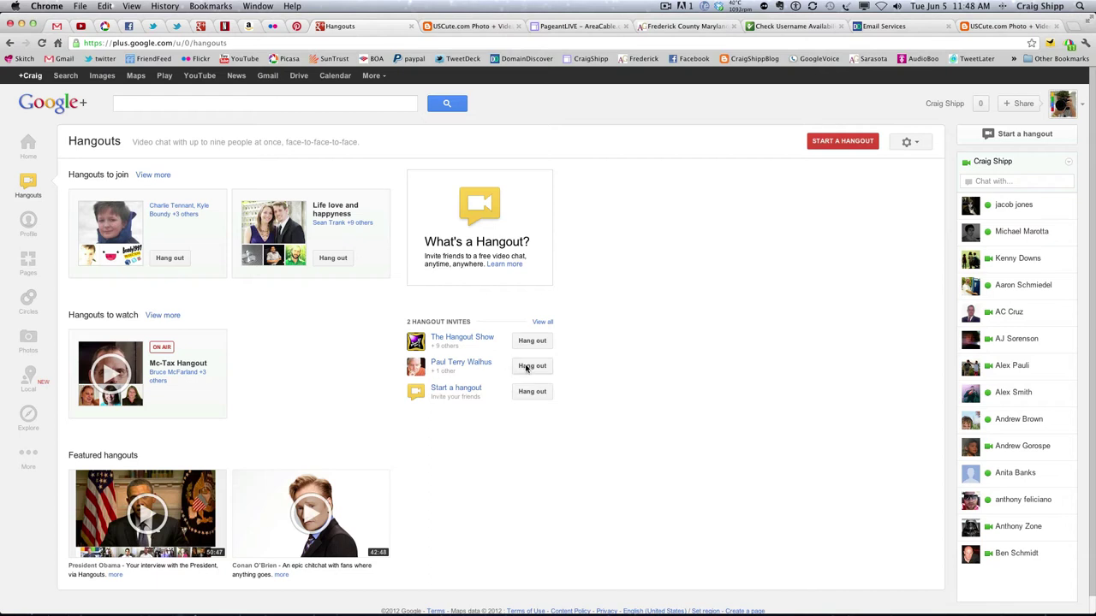
Step: Join the second invite's hangout, 'Austin, Texas – India techies move in to the campus condo'
{"action": "left_click", "coordinate": [531, 365]}
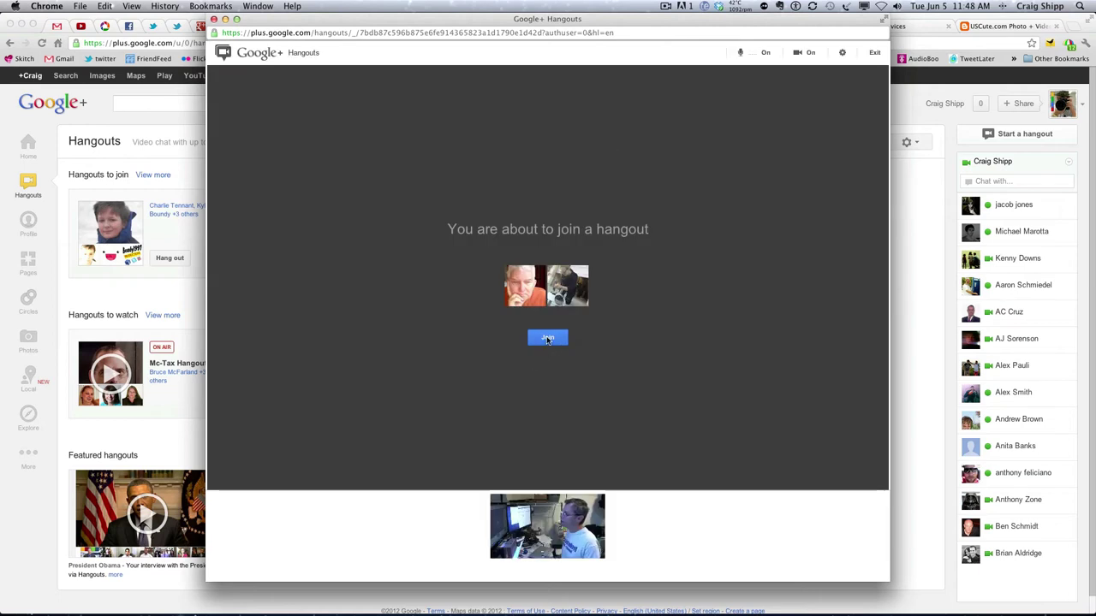
{"action": "left_click", "coordinate": [548, 339]}
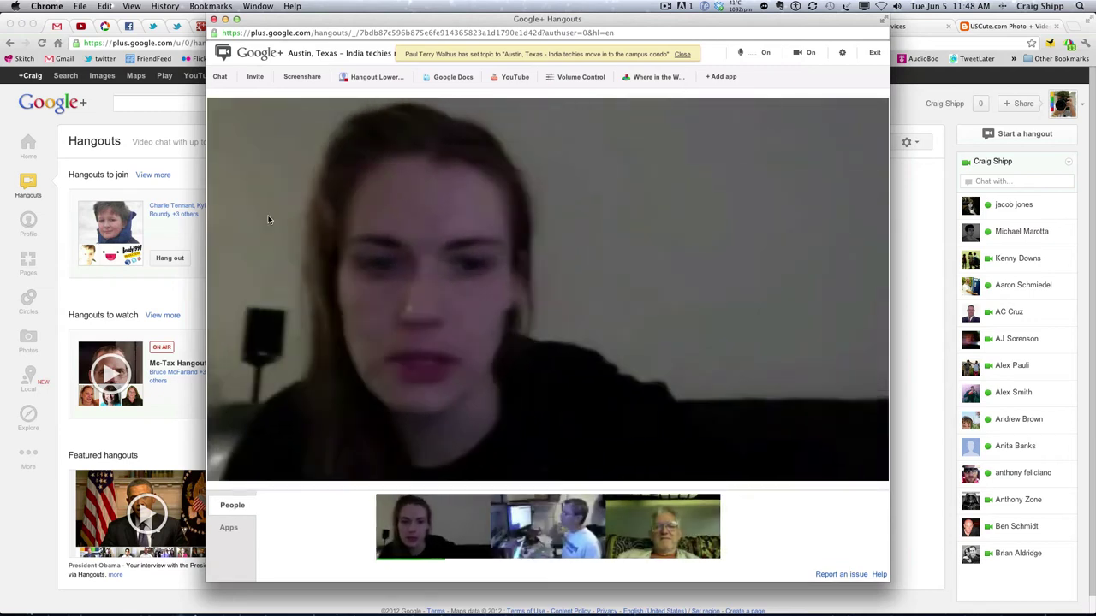
Step: Show the hangout's Group chat panel listing who has joined
{"action": "left_click", "coordinate": [220, 78]}
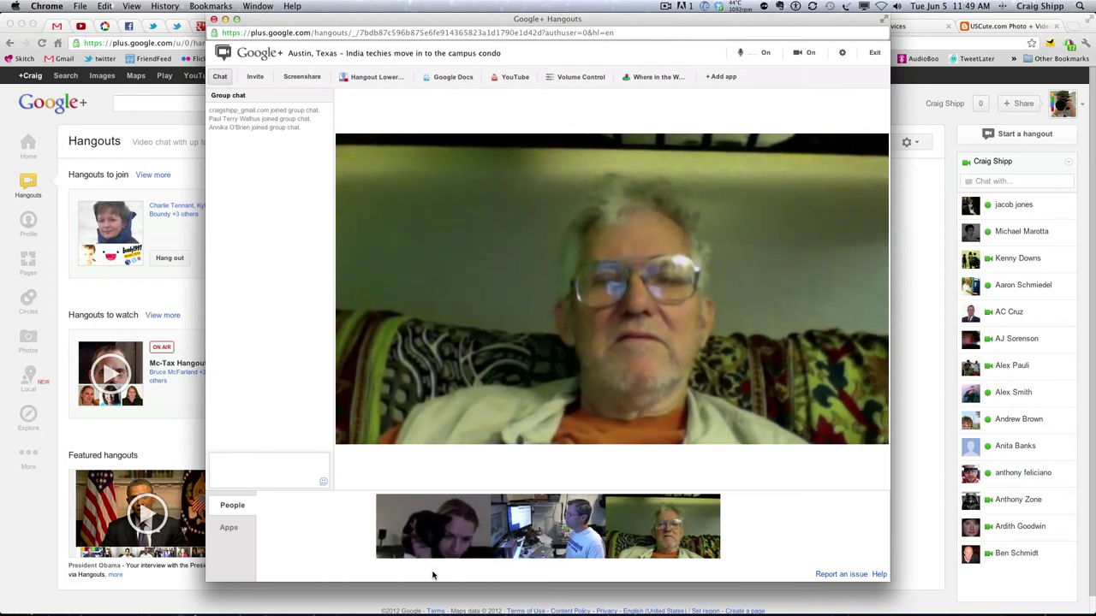
Step: Feature a participant's video in the main view while a fourth participant joins the chat
{"action": "left_click", "coordinate": [445, 556]}
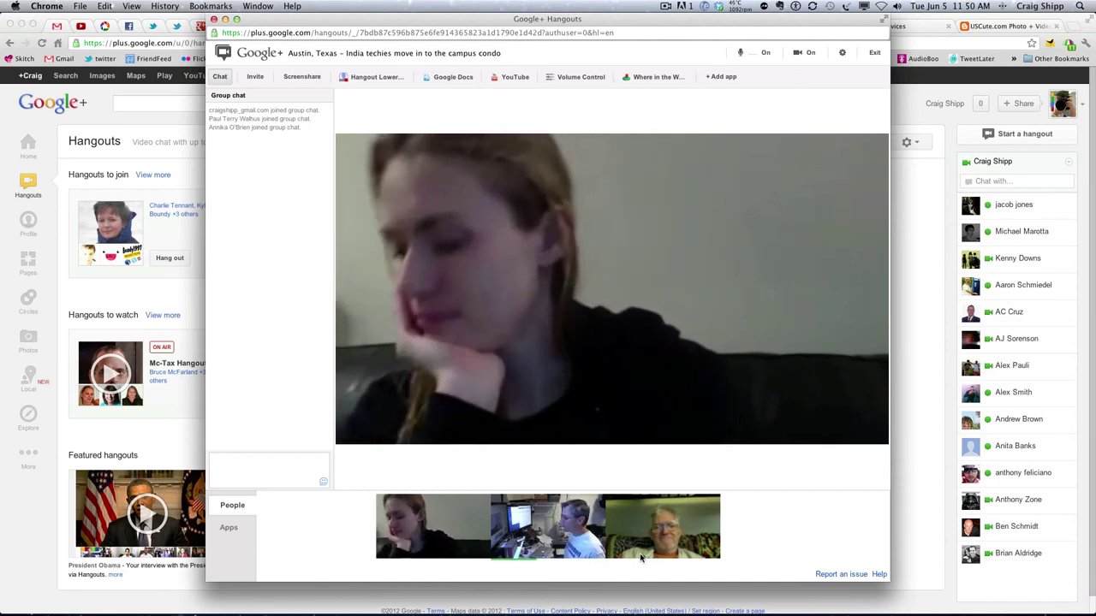
{"action": "mouse_move", "coordinate": [642, 565]}
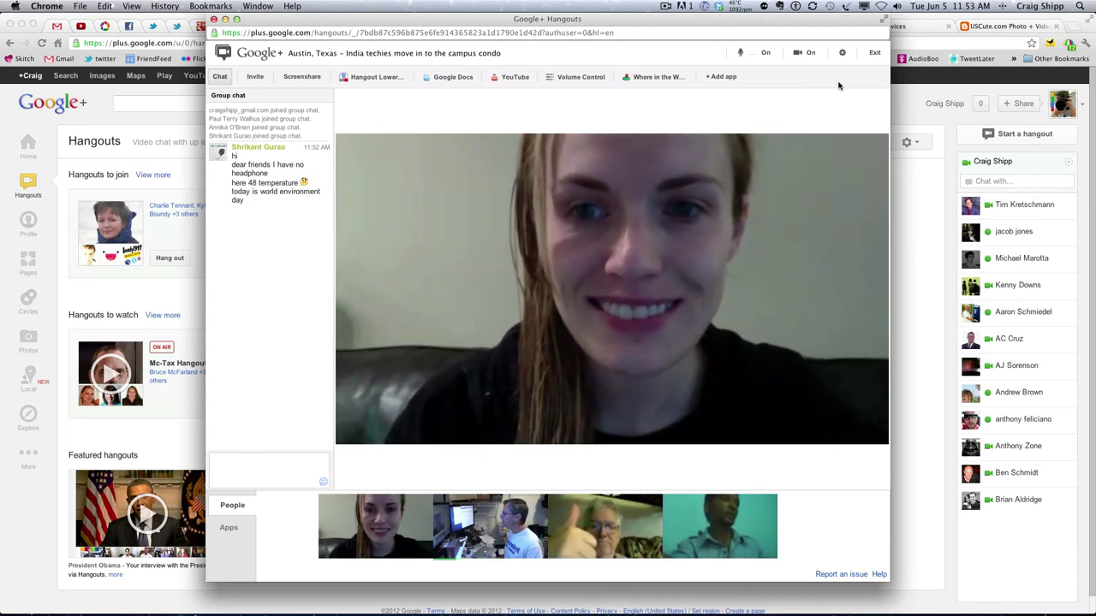
Step: Exit the hangout and go back to the home stream with its 'Great show last night!' draft
{"action": "left_click", "coordinate": [873, 53]}
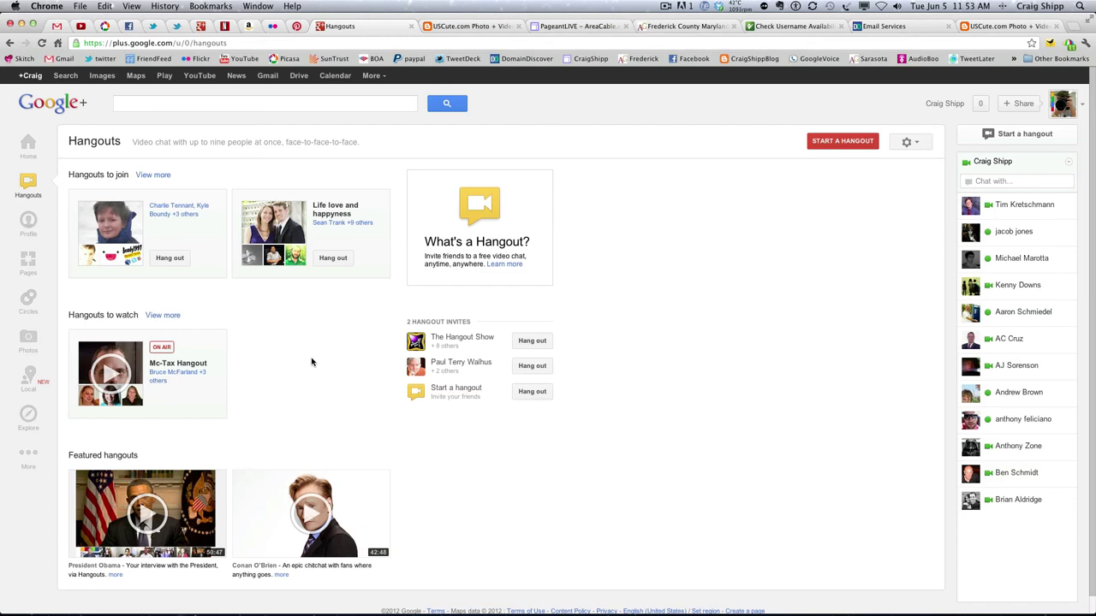
{"action": "left_click", "coordinate": [28, 144]}
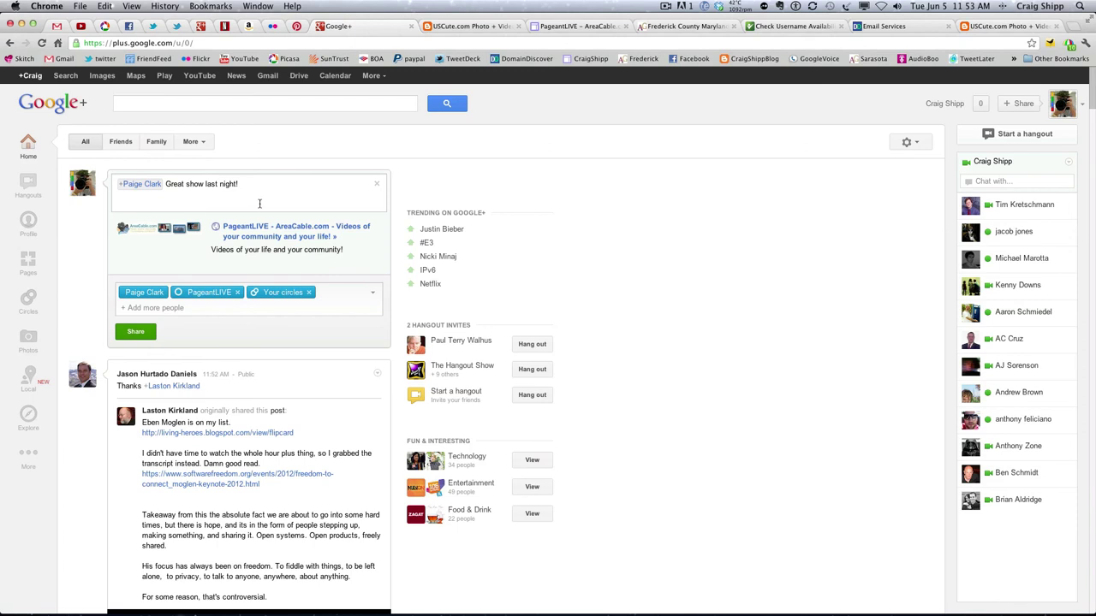
Step: Discard the old draft and start a new post reading 'test'
{"action": "left_click", "coordinate": [376, 184]}
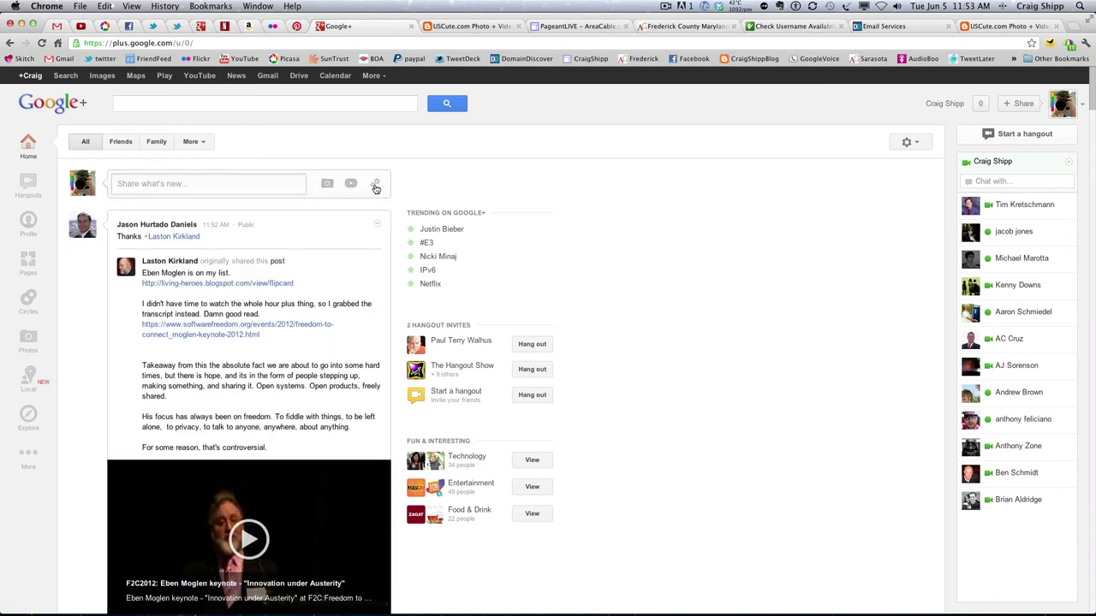
{"action": "left_click", "coordinate": [203, 187]}
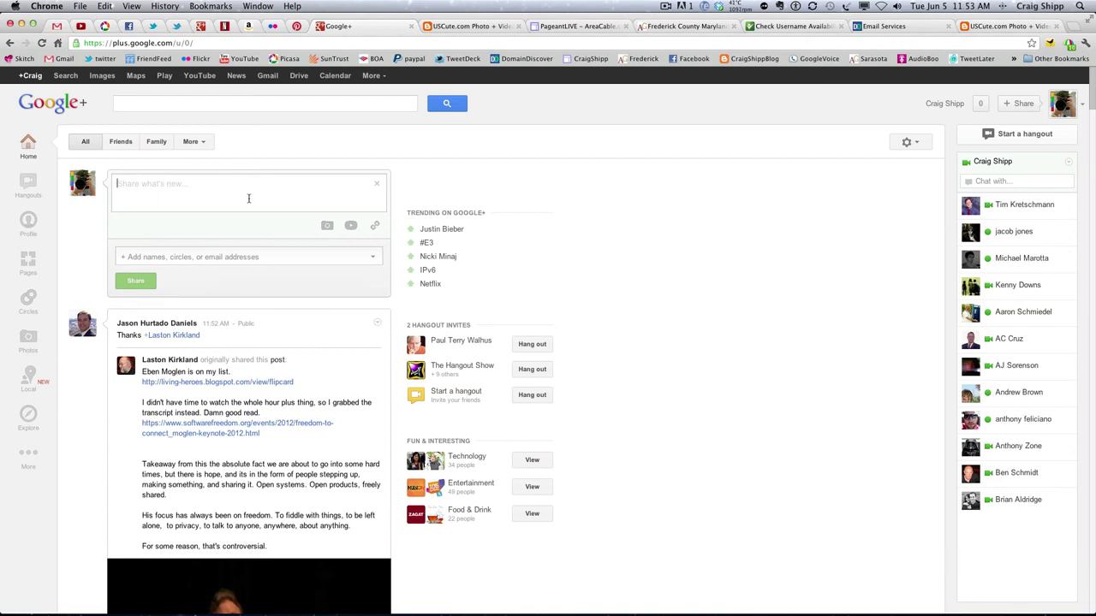
{"action": "type", "text": "test"}
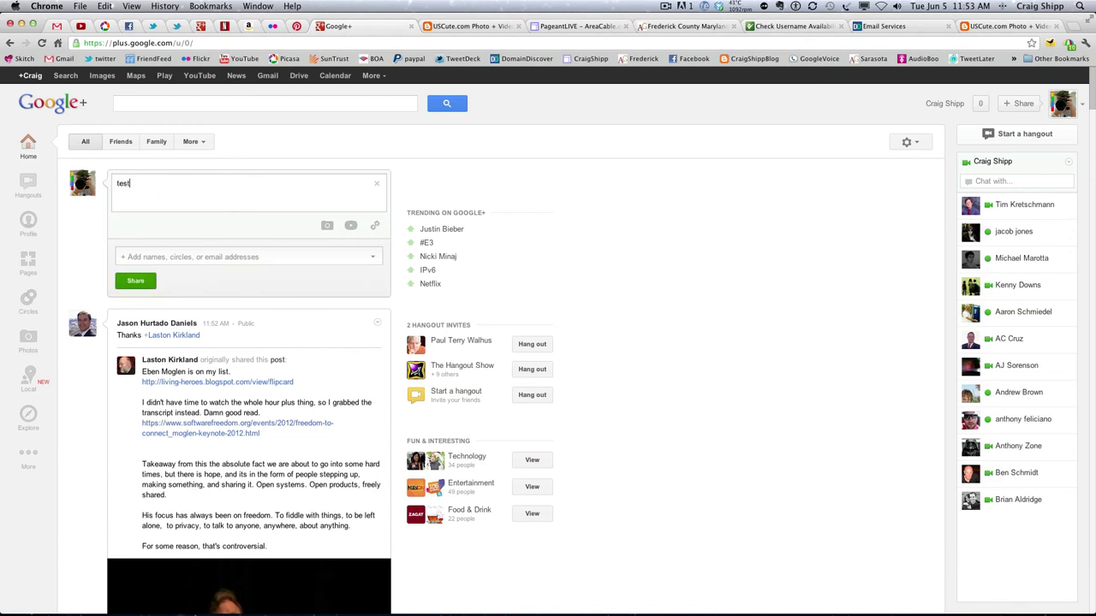
Step: Address the 'test' post to Your circles and Public, glancing at the photo options
{"action": "left_click", "coordinate": [232, 261]}
{"action": "left_click", "coordinate": [140, 275]}
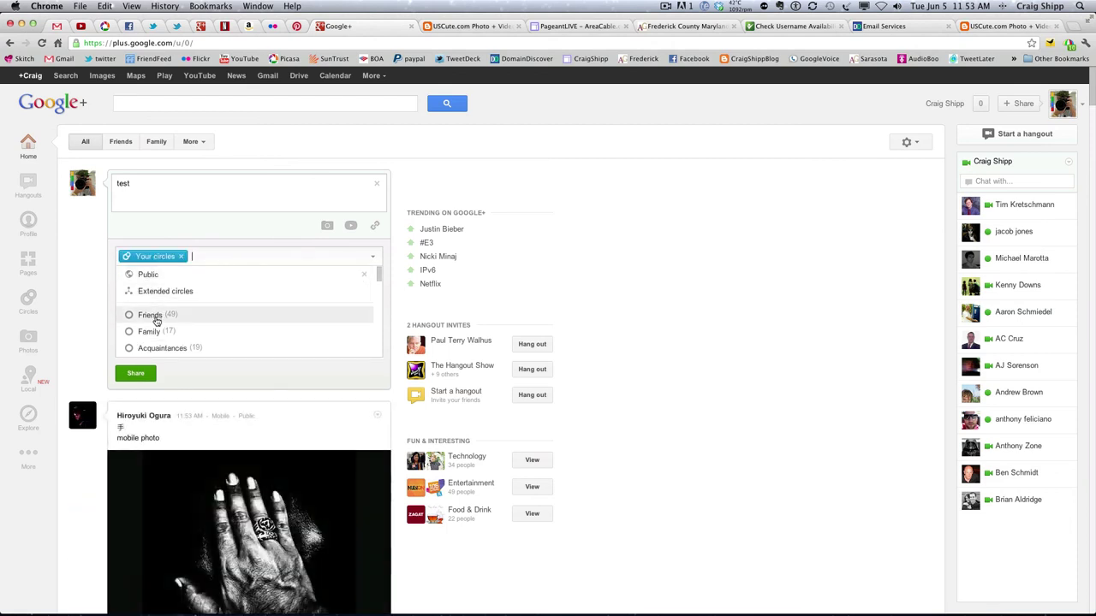
{"action": "left_click", "coordinate": [150, 275]}
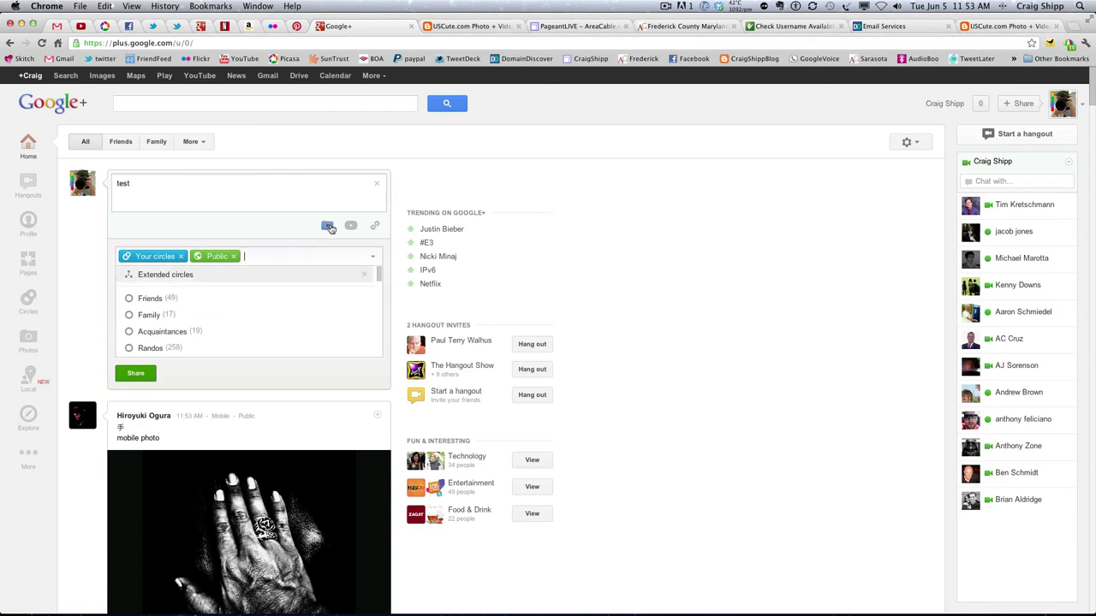
{"action": "left_click", "coordinate": [328, 228]}
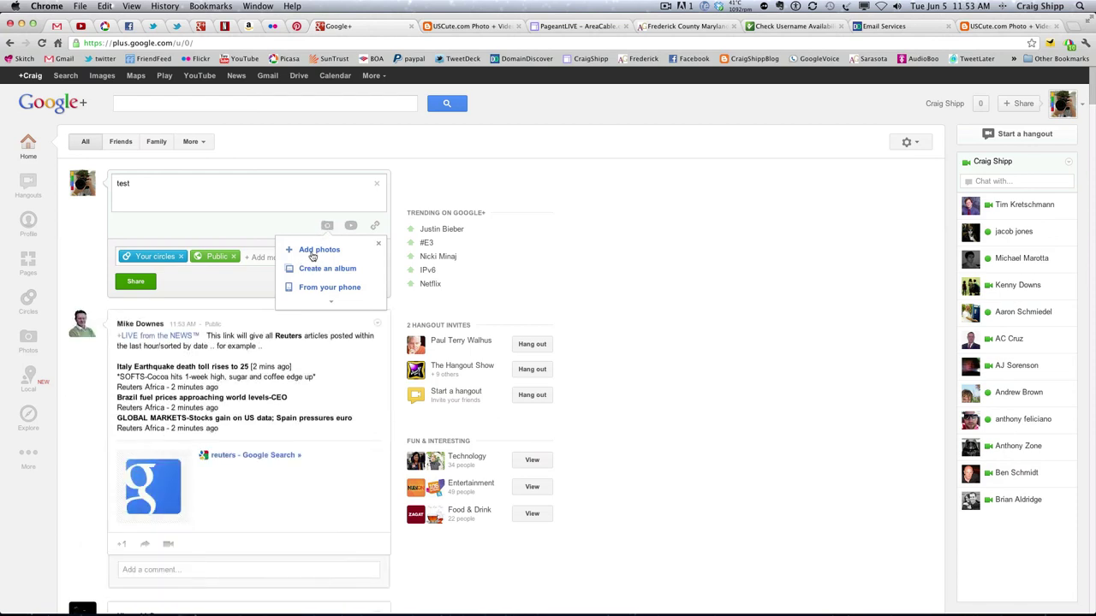
{"action": "left_click", "coordinate": [248, 230]}
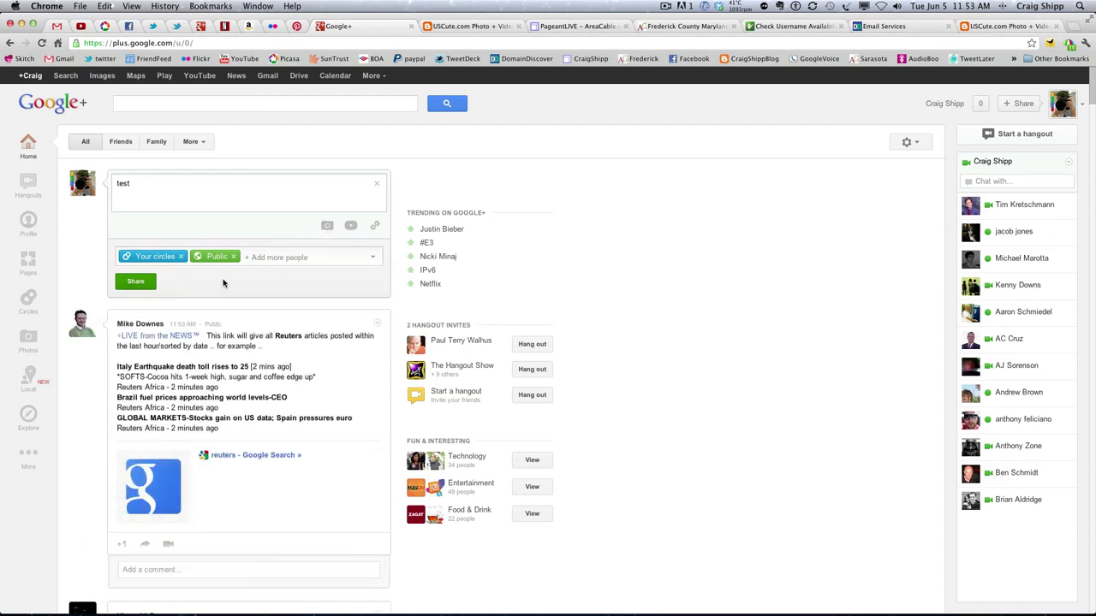
Step: On the news author's profile, +1 his latest Reuters headlines post
{"action": "left_click", "coordinate": [132, 326]}
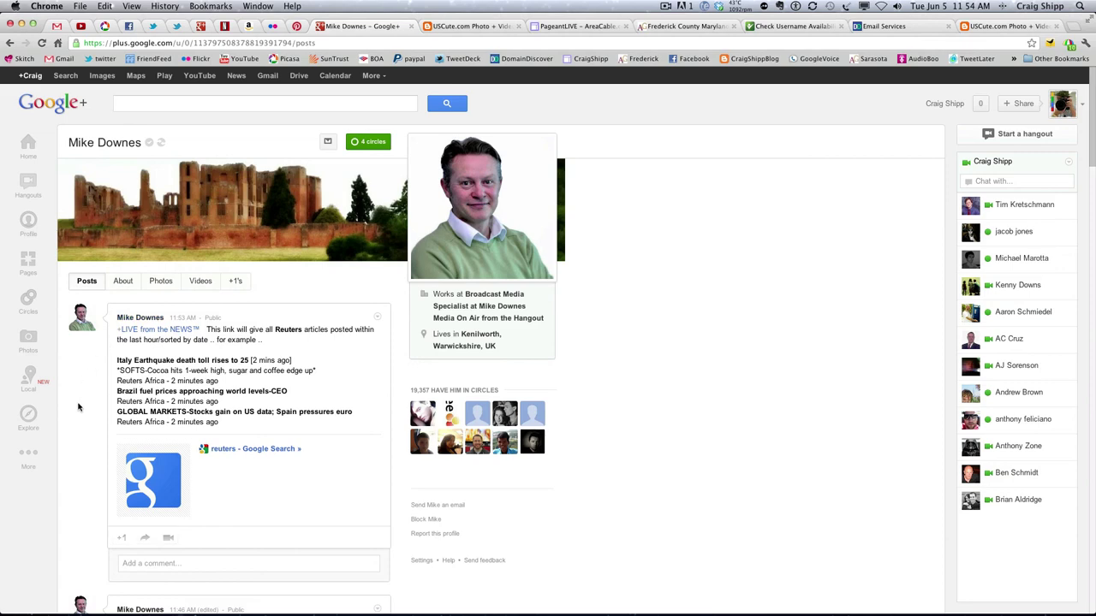
{"action": "scroll", "coordinate": [81, 405], "scroll_direction": "down", "scroll_amount": 1}
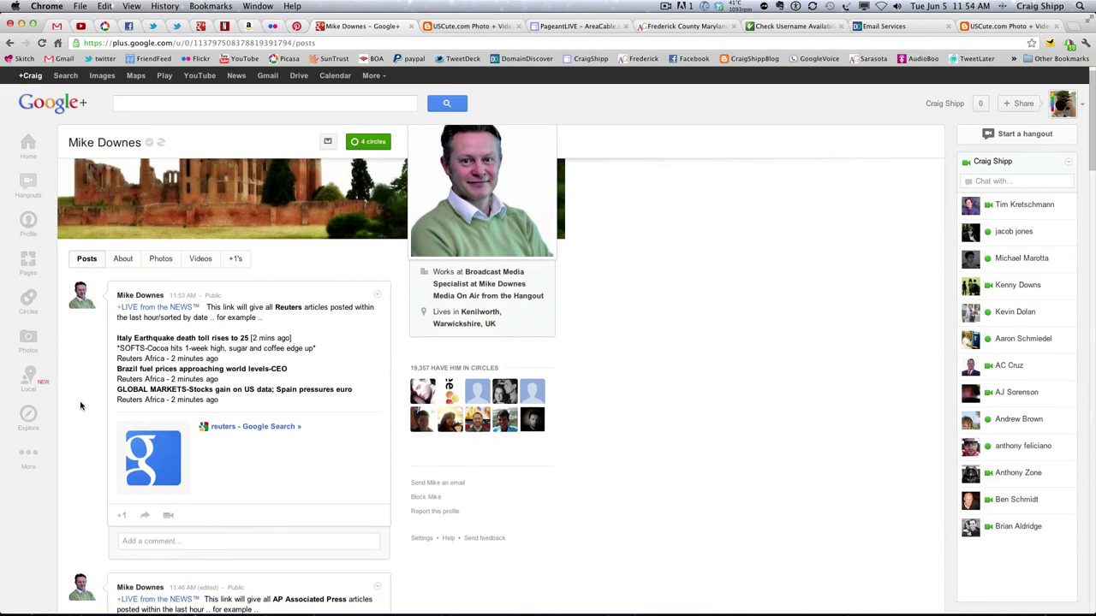
{"action": "scroll", "coordinate": [80, 406], "scroll_direction": "down", "scroll_amount": 2}
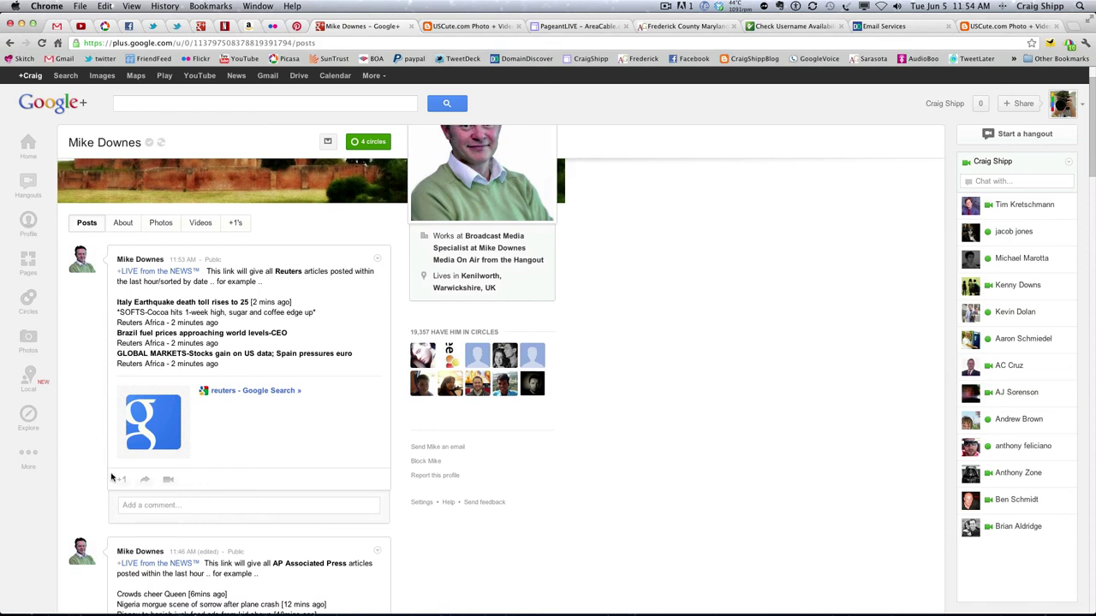
{"action": "left_click", "coordinate": [120, 482]}
{"action": "scroll", "coordinate": [87, 472], "scroll_direction": "down", "scroll_amount": 1}
{"action": "scroll", "coordinate": [87, 471], "scroll_direction": "down", "scroll_amount": 1}
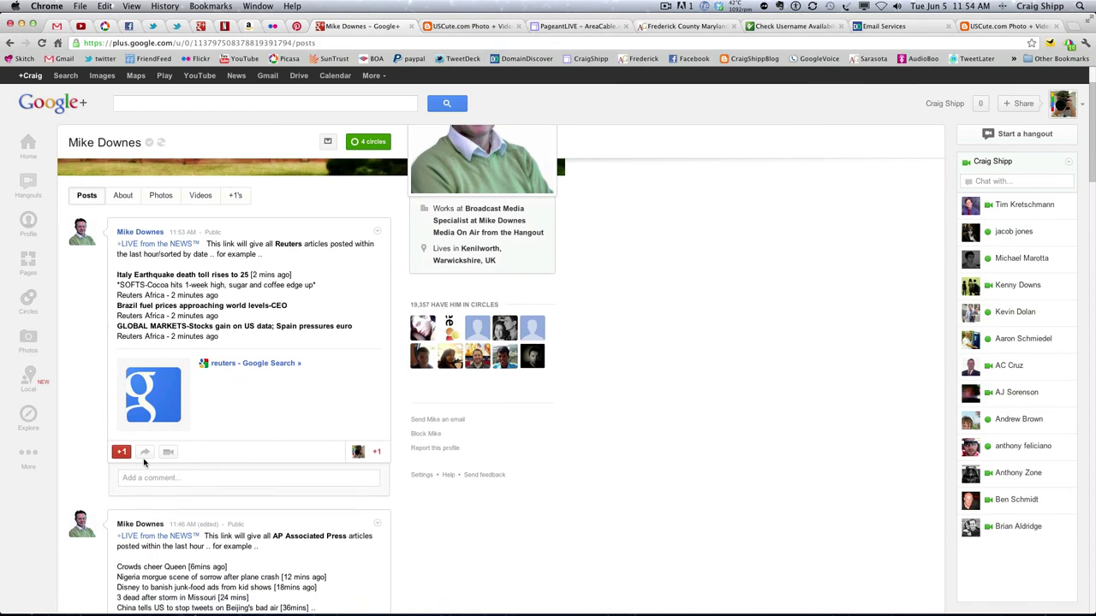
Step: Open the share dialog for the Reuters post and set Public as the audience
{"action": "left_click", "coordinate": [145, 454]}
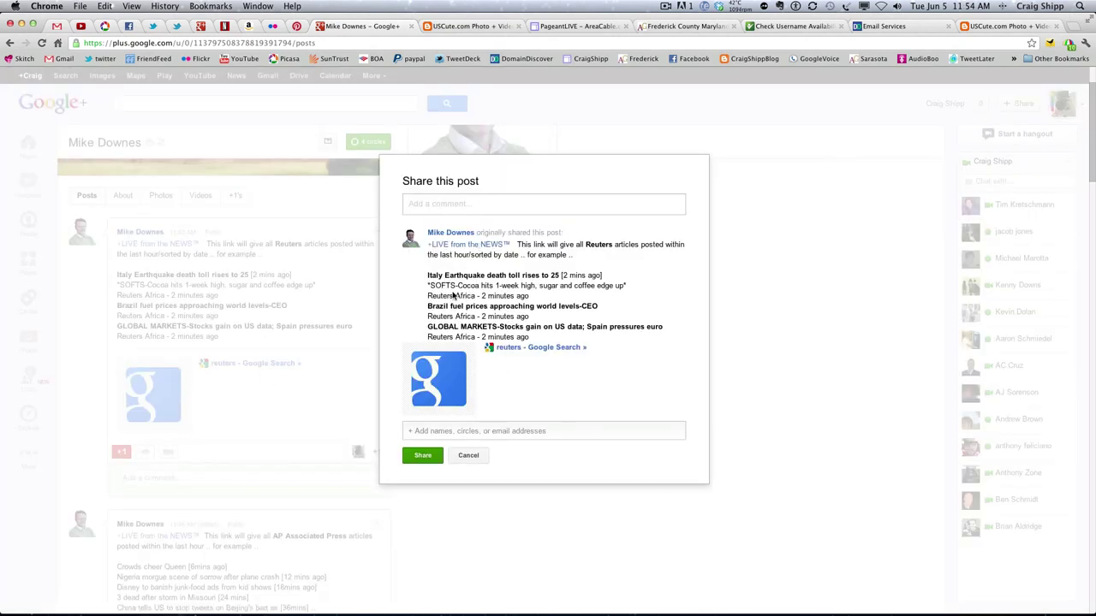
{"action": "left_click", "coordinate": [436, 431]}
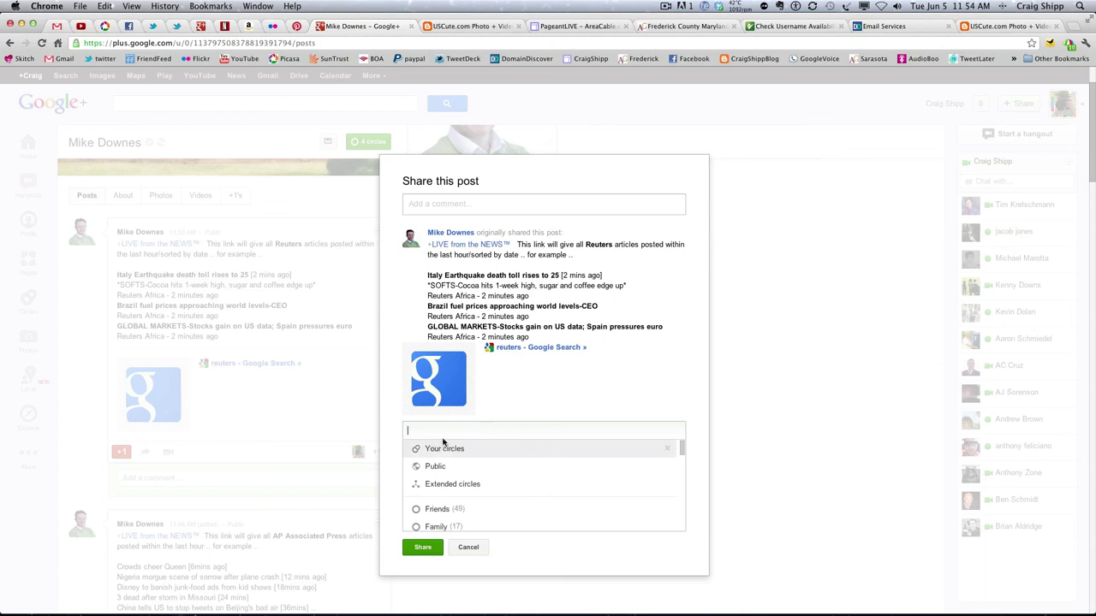
{"action": "left_click", "coordinate": [435, 466]}
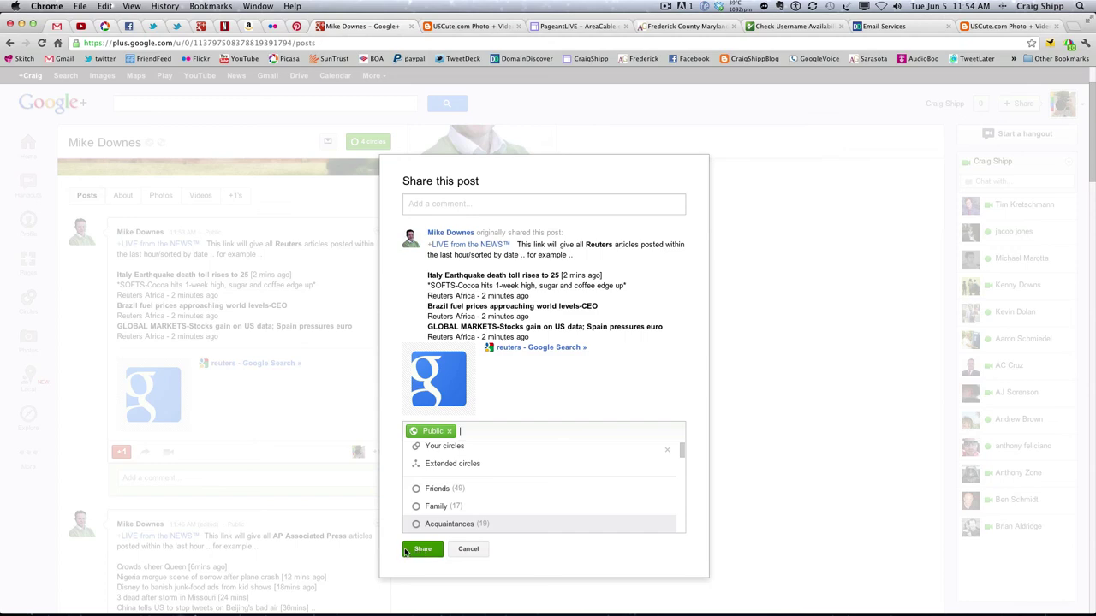
Step: Cancel the Reuters post share dialog without sharing
{"action": "left_click", "coordinate": [468, 550]}
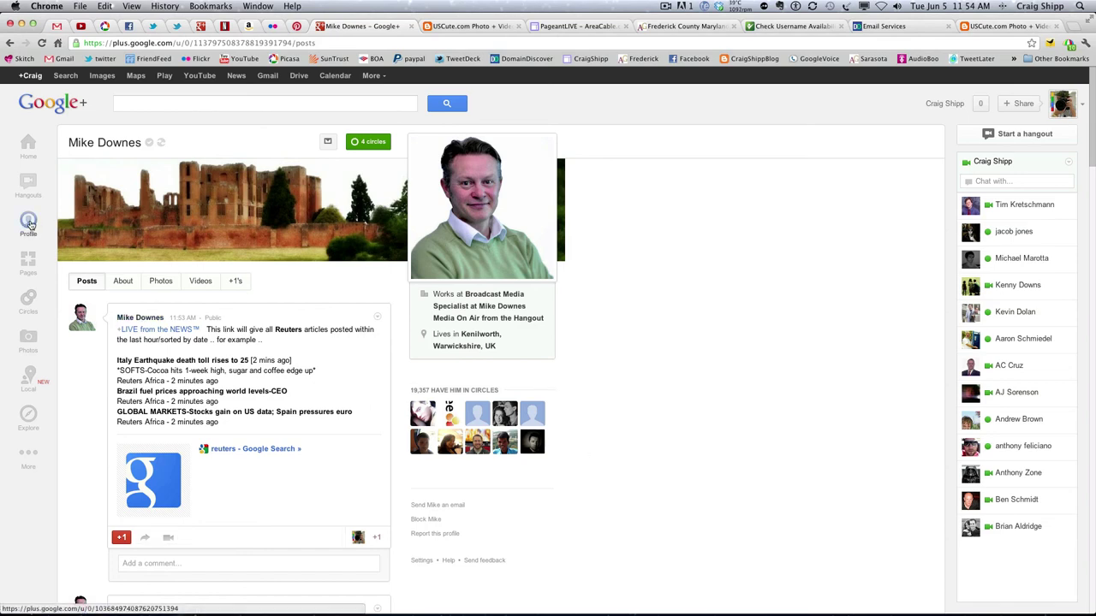
Step: Open your own profile's About tab showing tagline, introduction, occupation, employment and places lived
{"action": "left_click", "coordinate": [29, 221]}
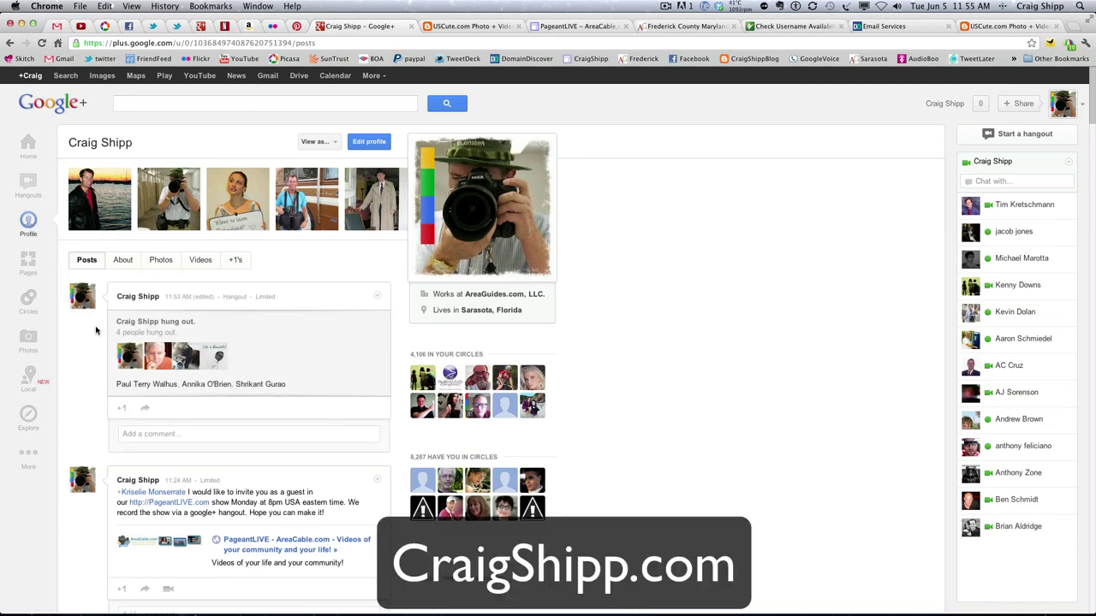
{"action": "left_click", "coordinate": [123, 260]}
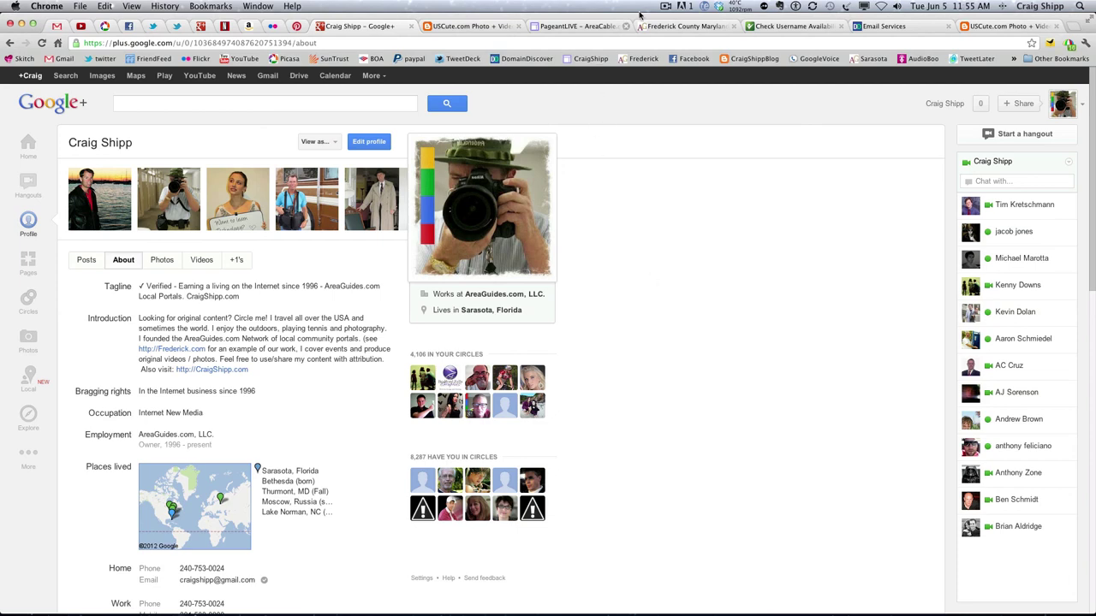
{"action": "left_click", "coordinate": [665, 7]}
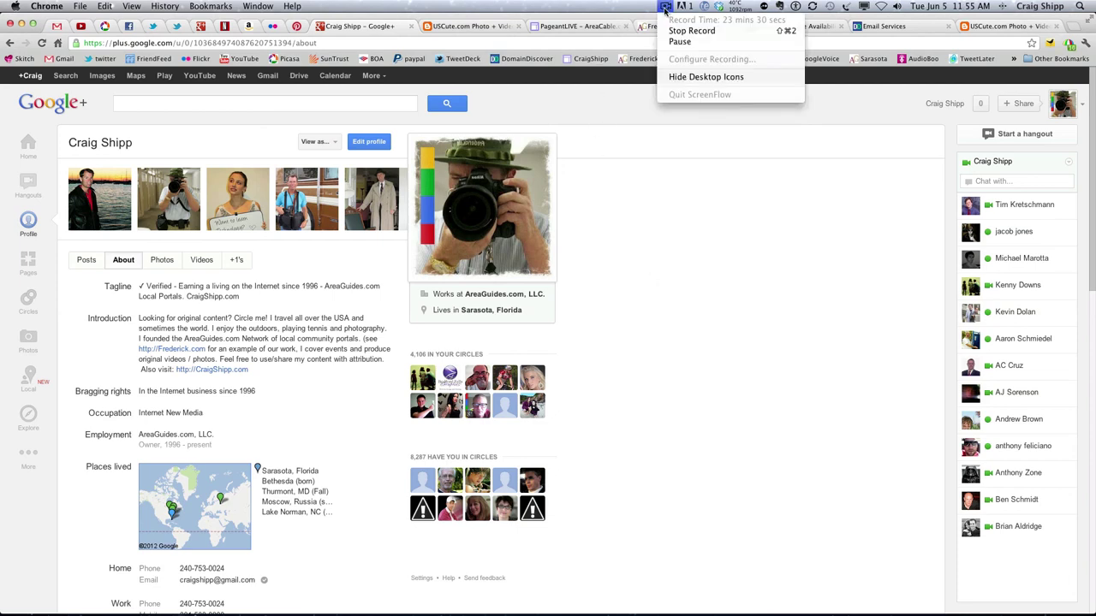